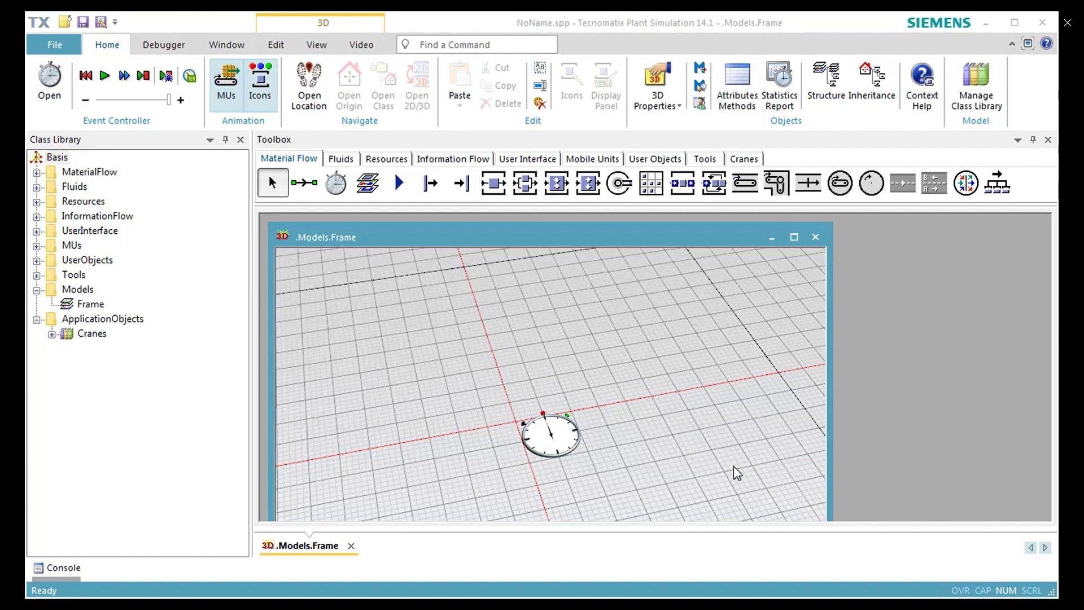
# Step: Switch the model frame to the planning view and maximize its window
pyautogui.click(315, 46)
pyautogui.click(485, 101)
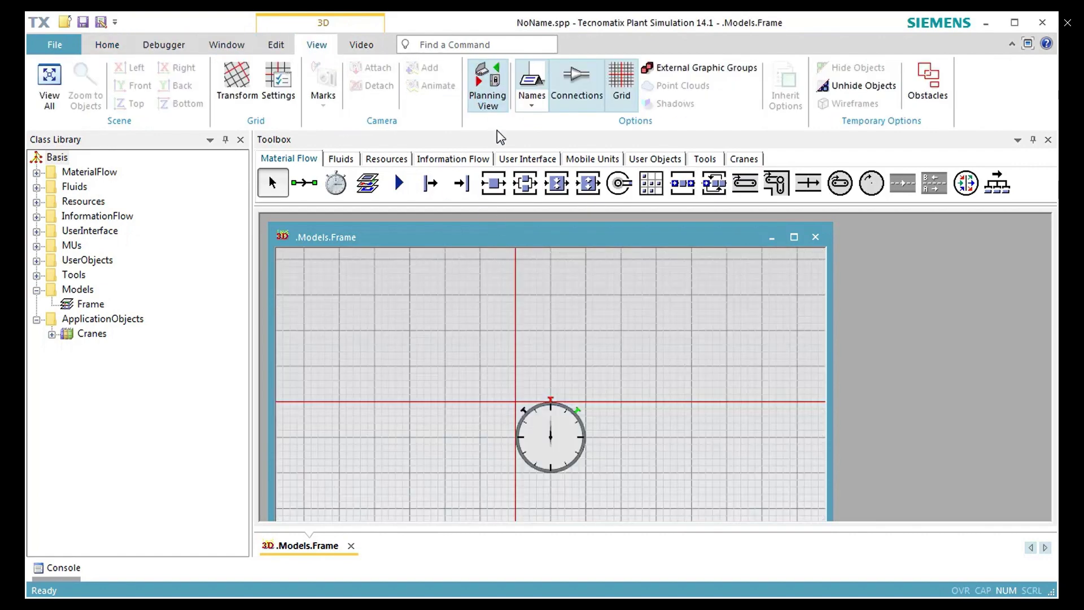
pyautogui.click(793, 236)
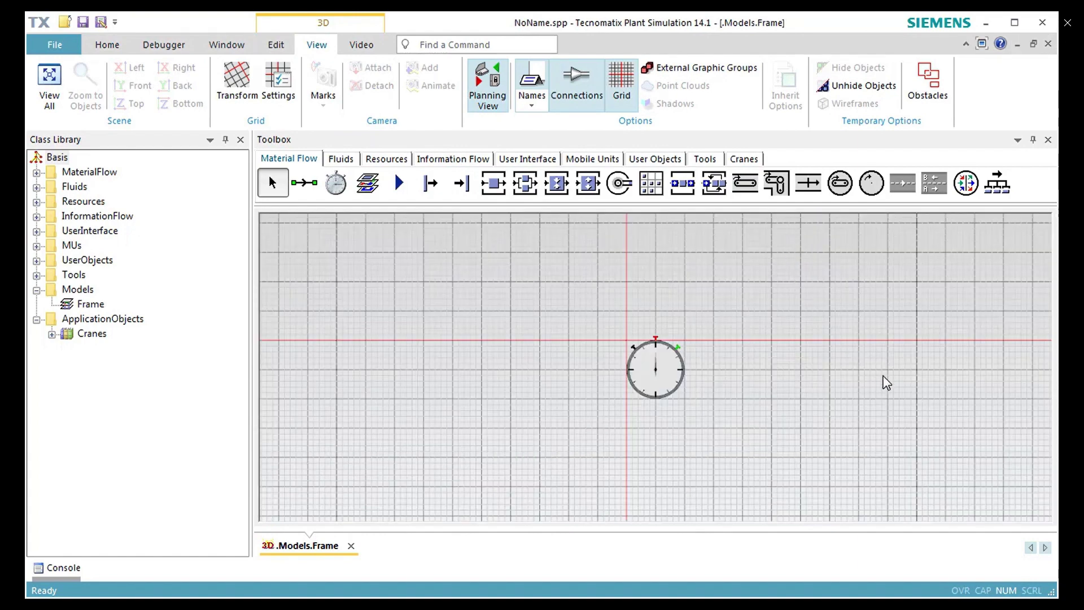
# Step: Insert a Source just below and to the right of the event controller clock
pyautogui.moveTo(906, 405); pyautogui.dragTo(484, 304)
pyautogui.scroll(-3, 590, 311)
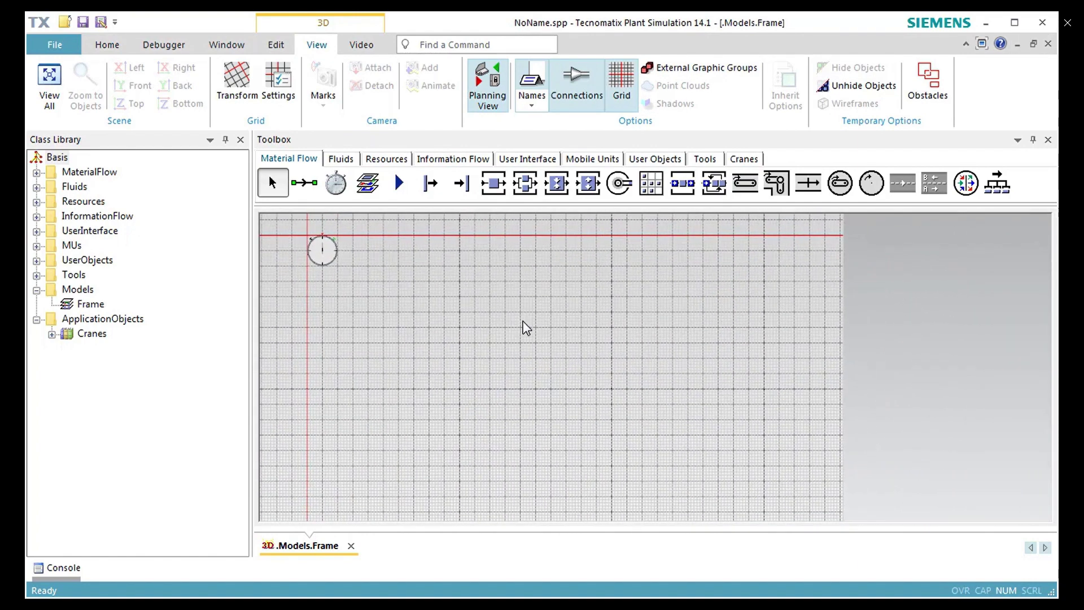
pyautogui.click(432, 191)
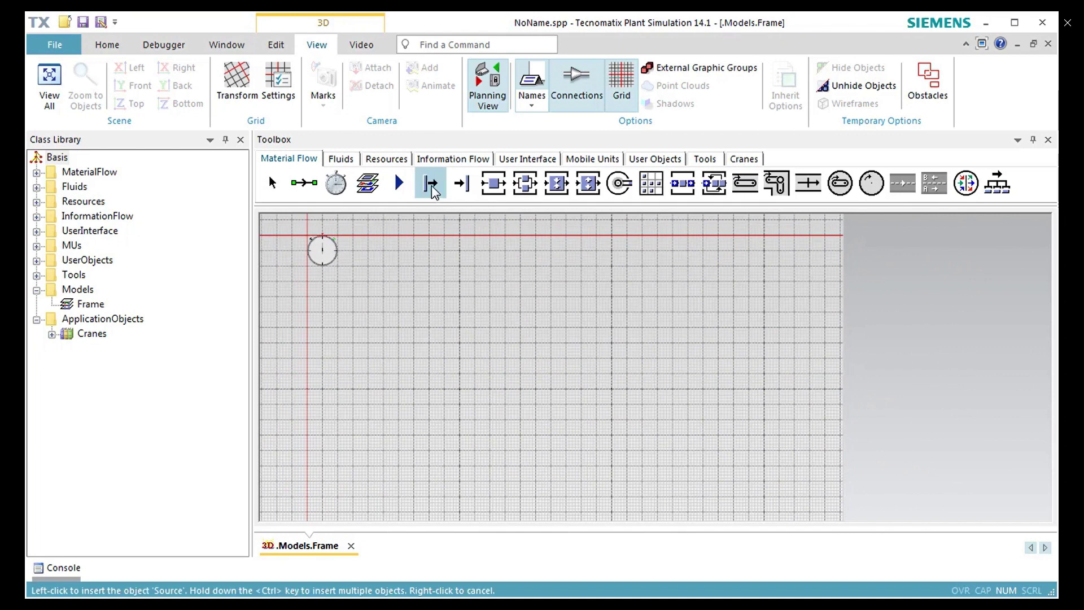
pyautogui.click(357, 280)
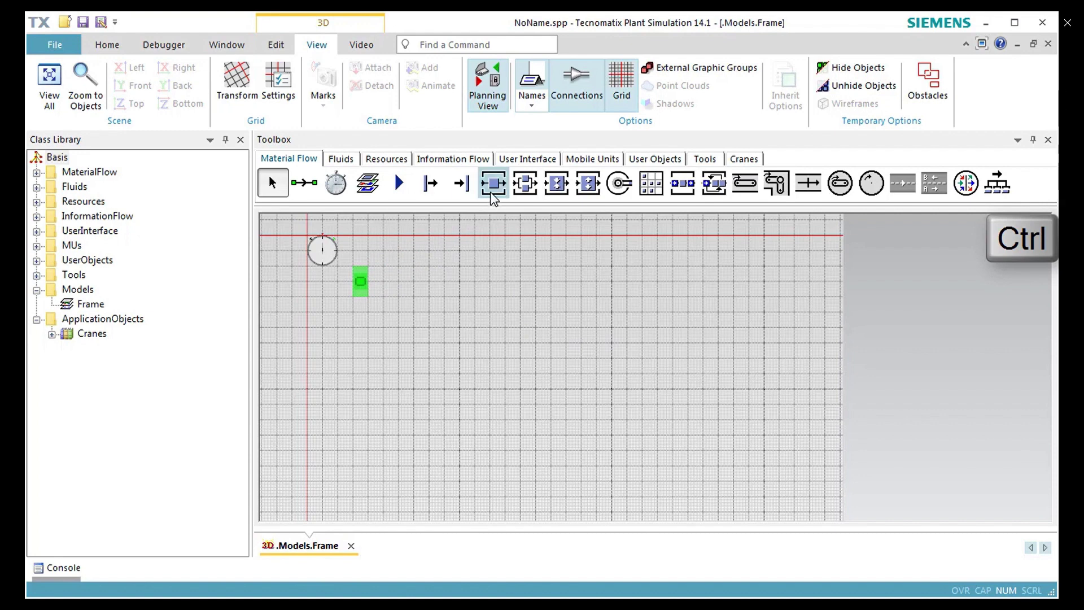
# Step: Insert four single processing stations in a descending diagonal row from the Source and a Drain to the right of the last station
pyautogui.click(493, 192)
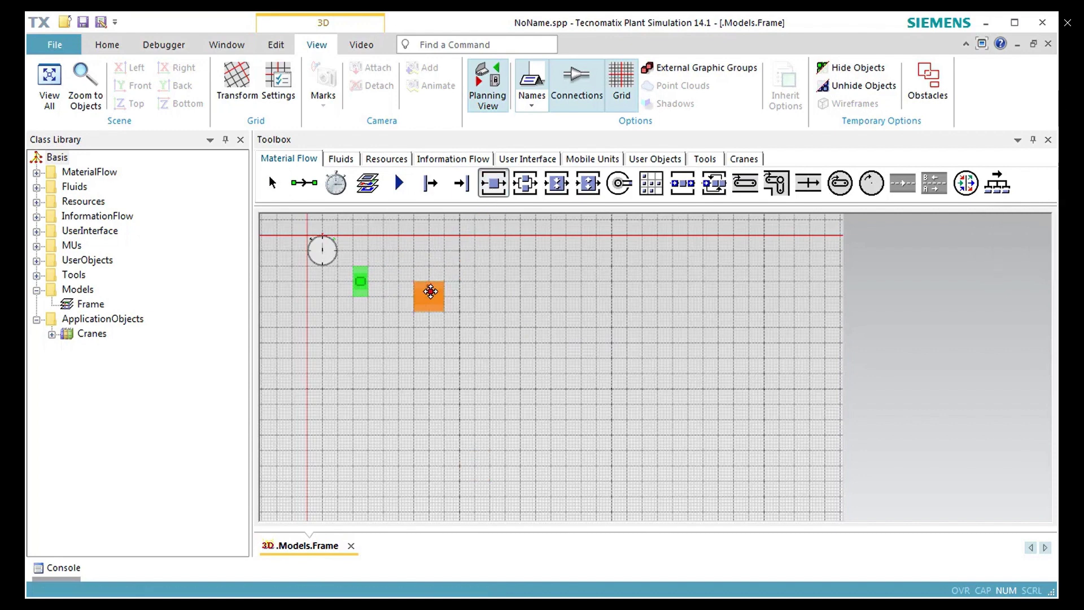
pyautogui.keyDown('ctrl'); pyautogui.click(429, 298); pyautogui.keyUp('ctrl')
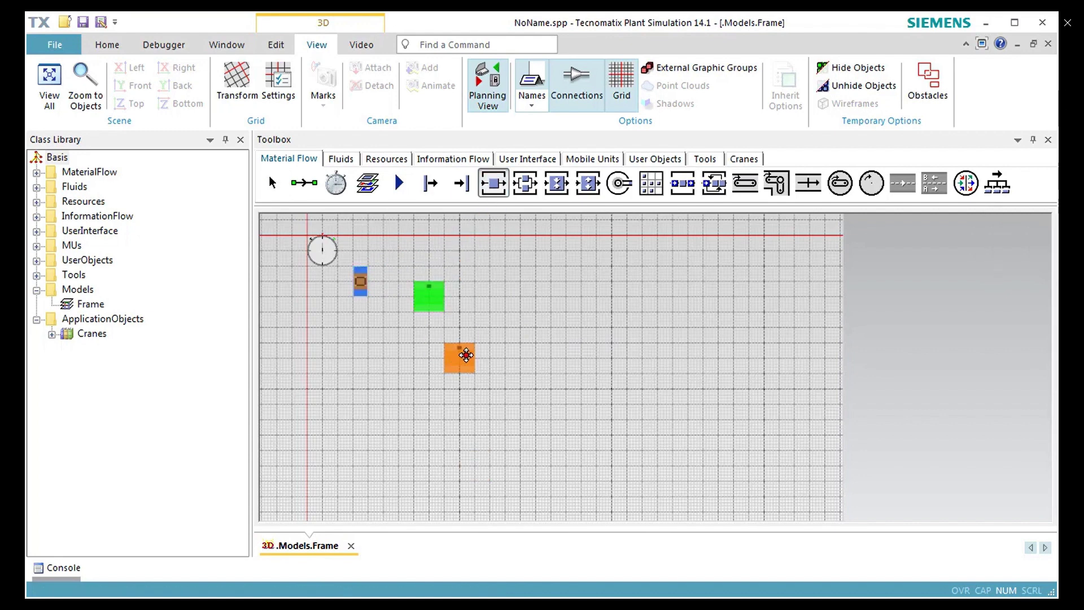
pyautogui.keyDown('ctrl'); pyautogui.click(474, 359); pyautogui.keyUp('ctrl')
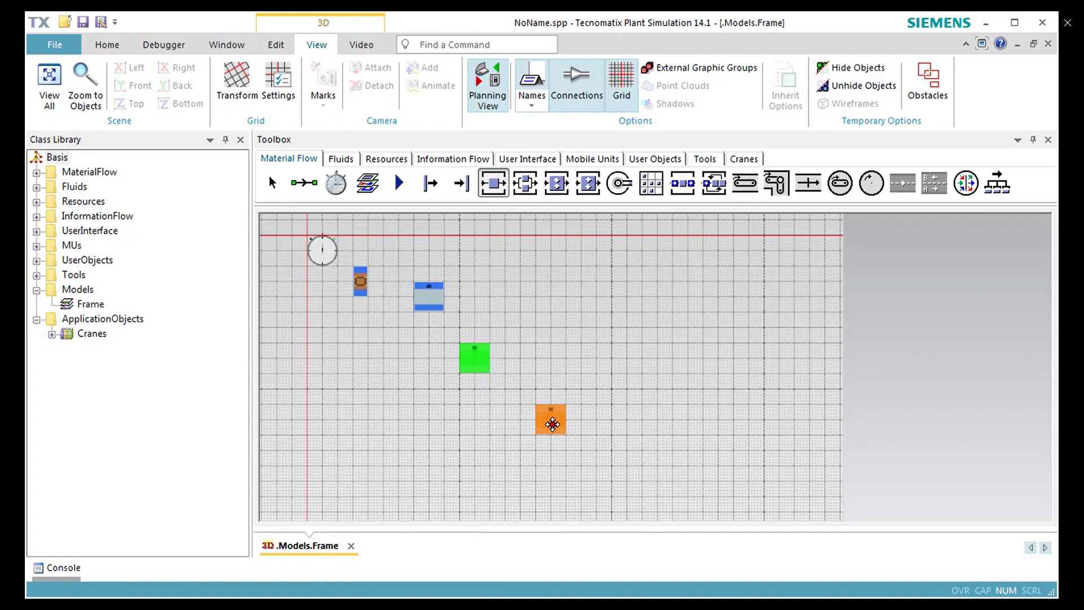
pyautogui.keyDown('ctrl'); pyautogui.click(550, 419); pyautogui.keyUp('ctrl')
pyautogui.keyDown('ctrl'); pyautogui.click(627, 481); pyautogui.keyUp('ctrl')
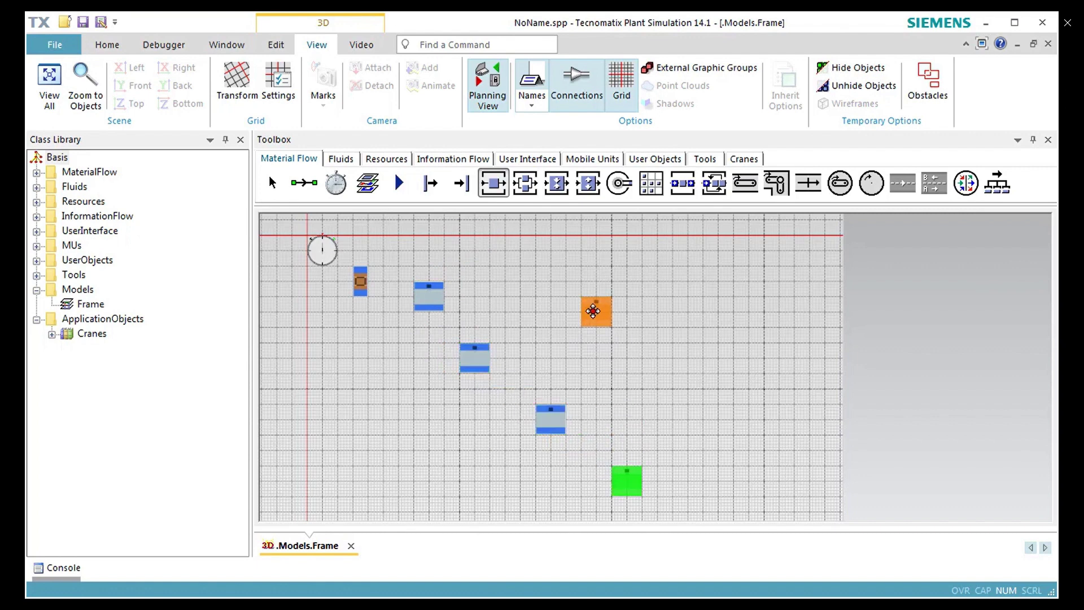
pyautogui.click(467, 190)
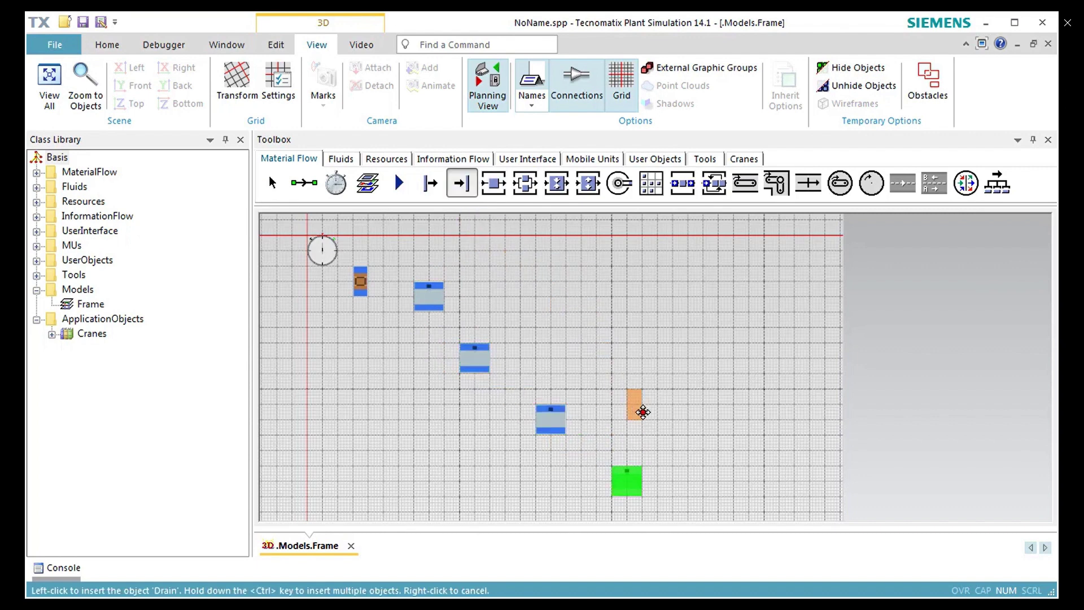
pyautogui.click(717, 479)
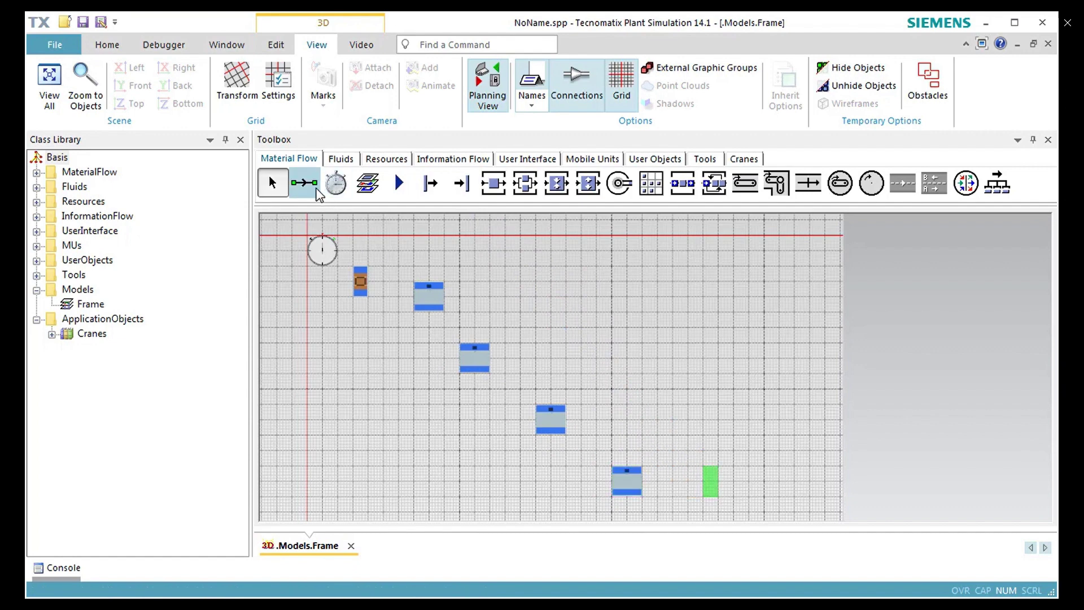
# Step: Connect the Source to the first station and the last station to the Drain with connectors
pyautogui.click(310, 189)
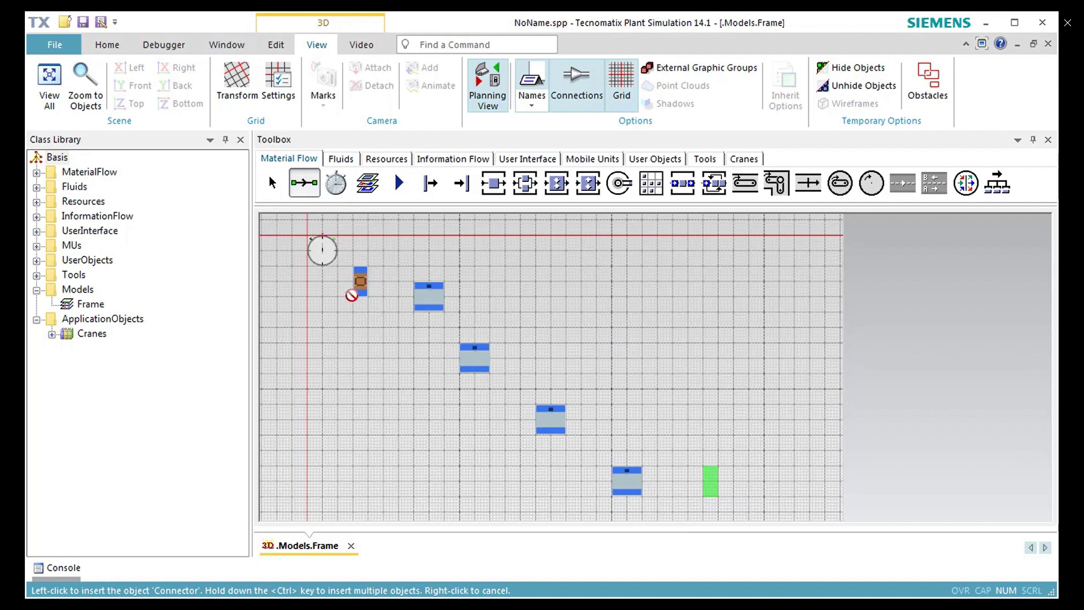
pyautogui.click(361, 285)
pyautogui.click(418, 298)
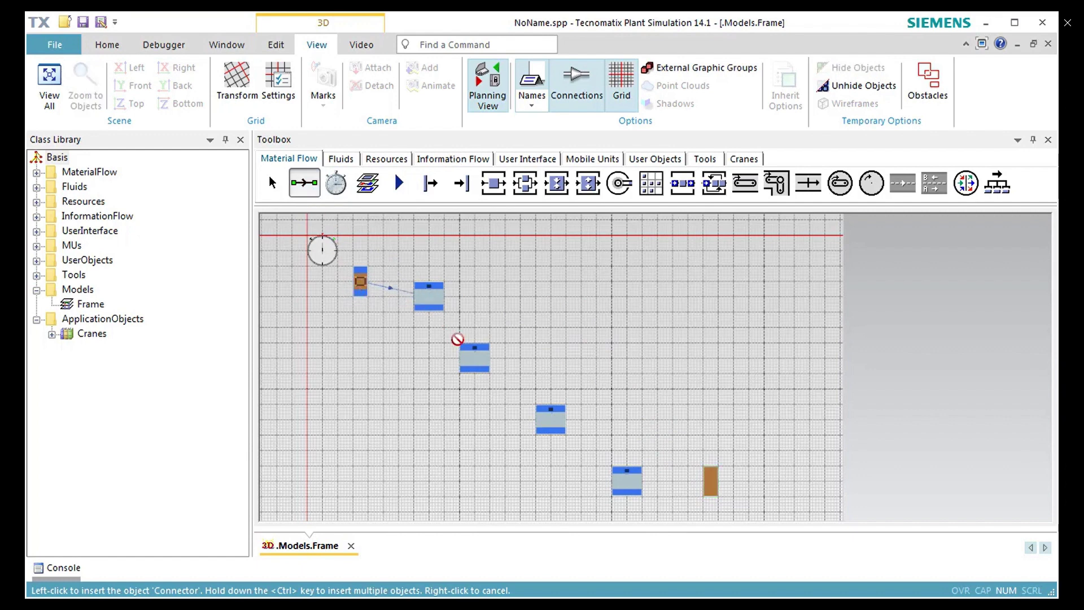
pyautogui.click(621, 490)
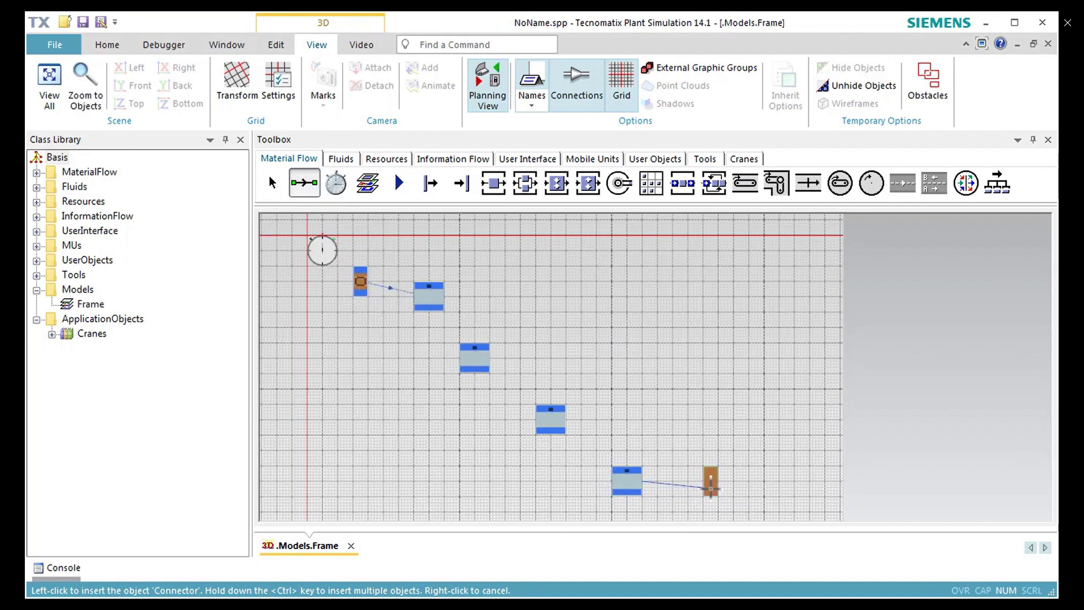
pyautogui.click(710, 482)
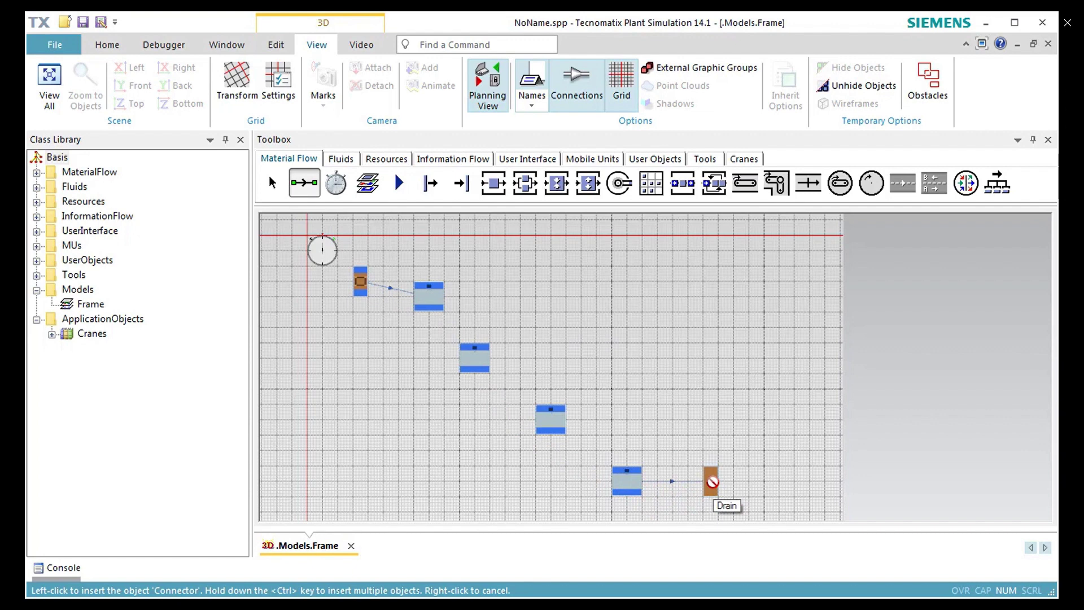
pyautogui.press('Escape')
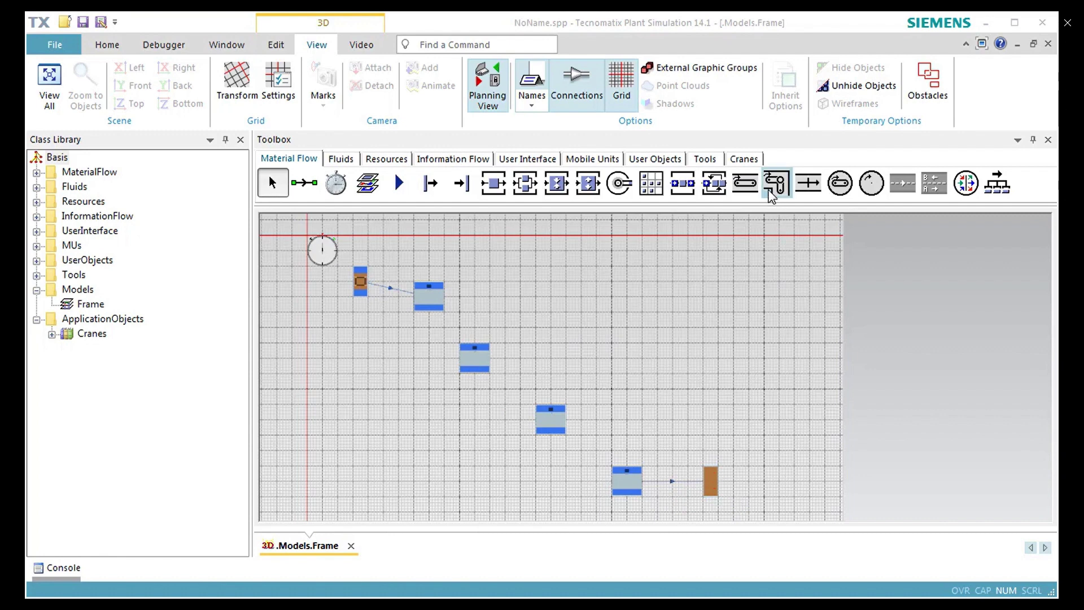
# Step: Draw a straight gantry loader about 23.3 m long diagonally along the row of stations, from above the first to past the last
pyautogui.click(751, 162)
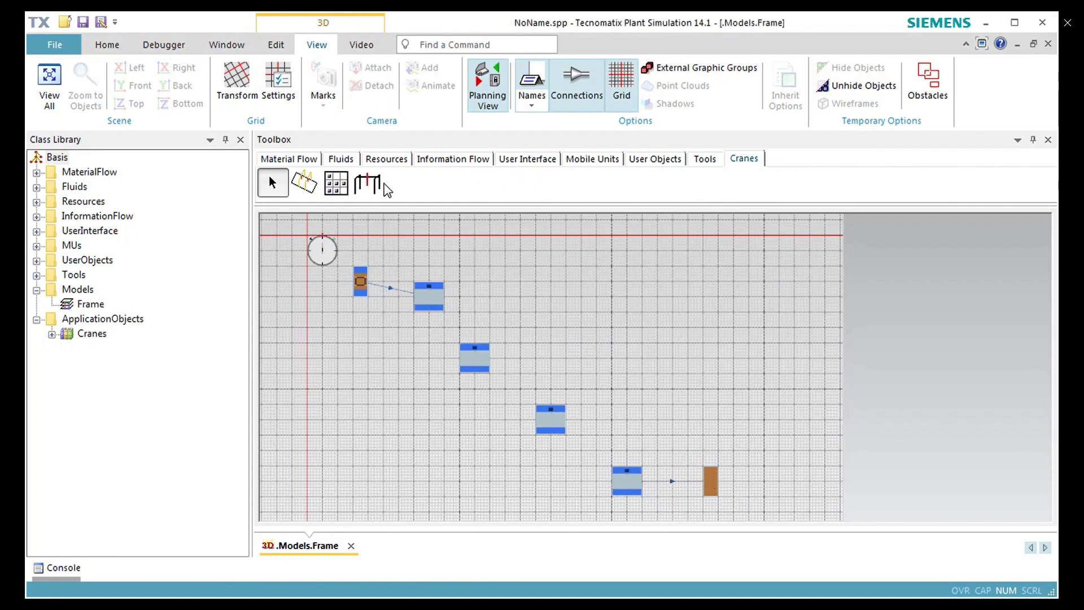
pyautogui.click(368, 184)
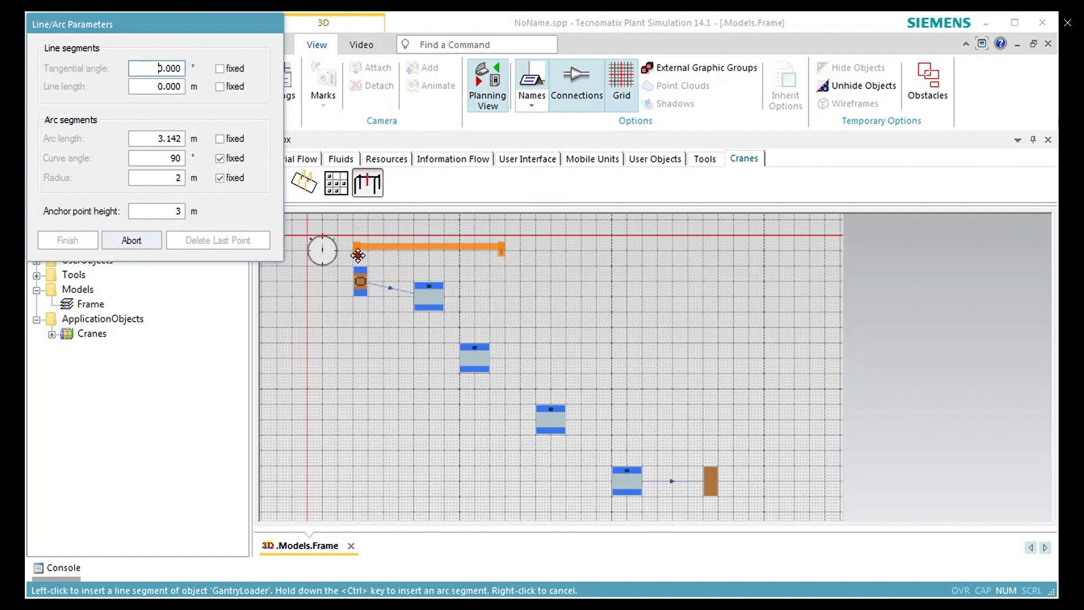
pyautogui.click(404, 252)
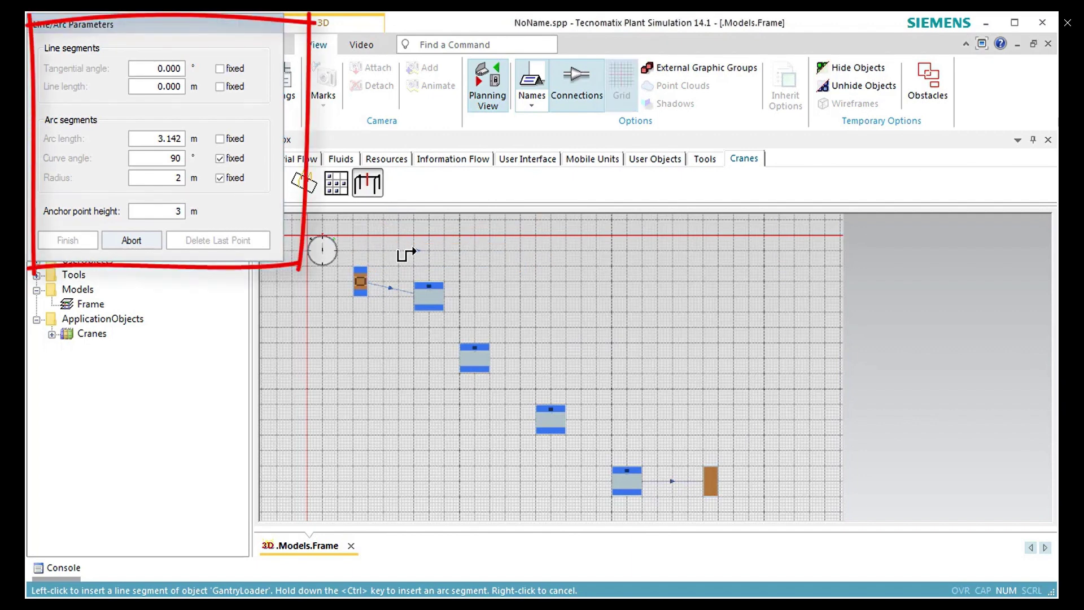
pyautogui.click(656, 514)
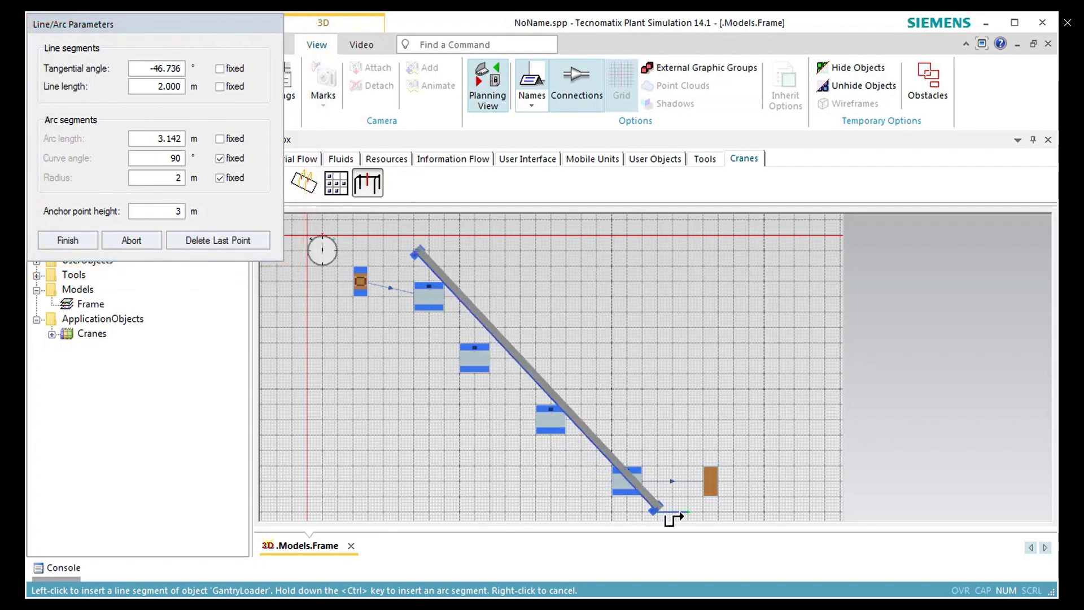
pyautogui.rightClick(678, 517)
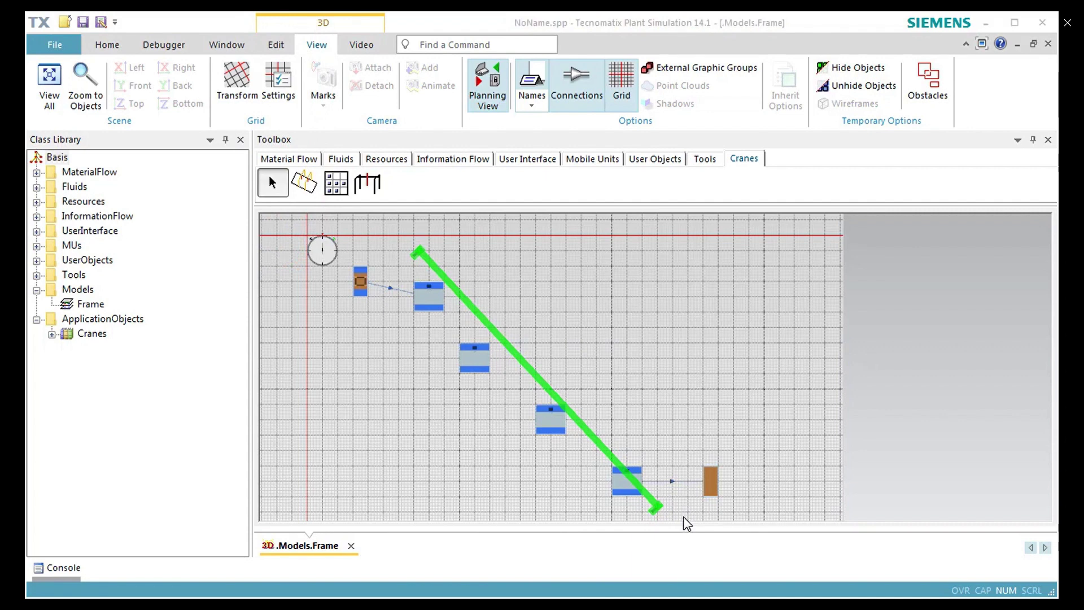
# Step: Move the four stations so that each one sits directly under the gantry loader's diagonal beam
pyautogui.moveTo(432, 304); pyautogui.dragTo(462, 290)
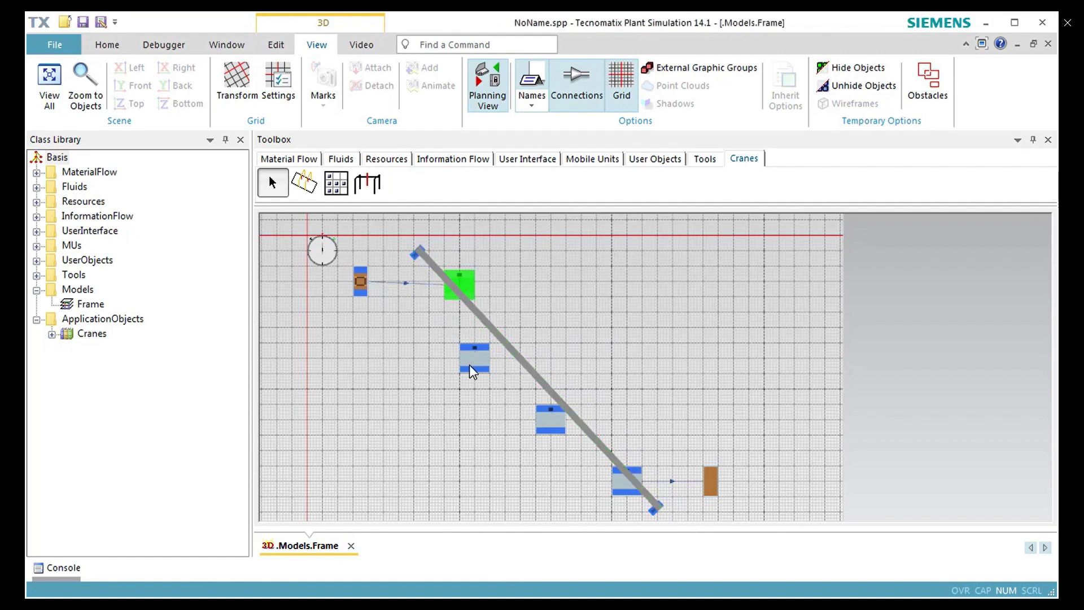
pyautogui.moveTo(473, 364); pyautogui.dragTo(510, 362)
pyautogui.moveTo(541, 423); pyautogui.dragTo(560, 407)
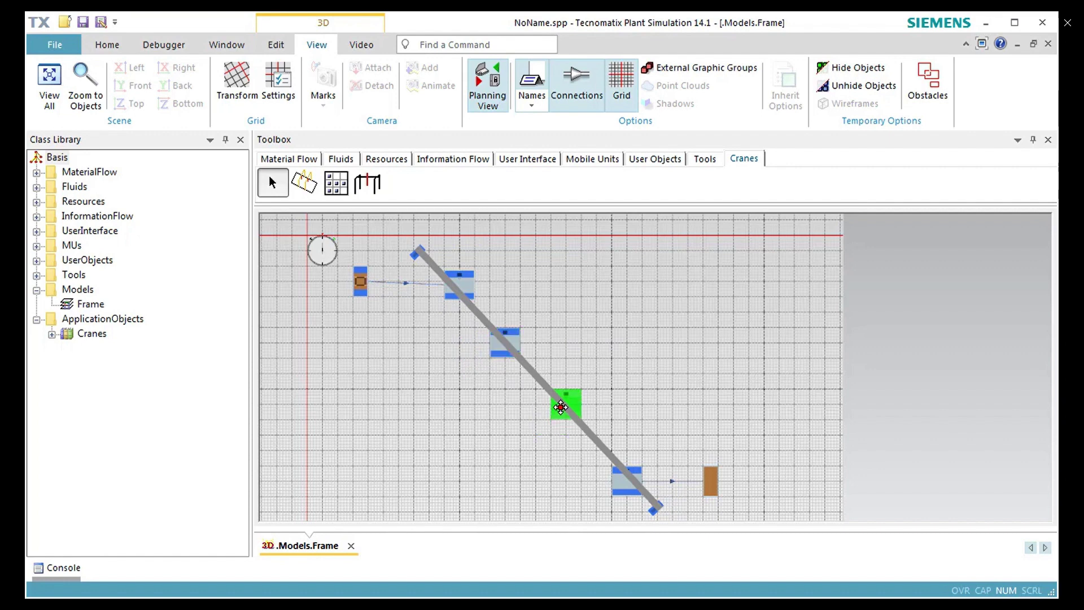
pyautogui.moveTo(619, 481); pyautogui.dragTo(631, 474)
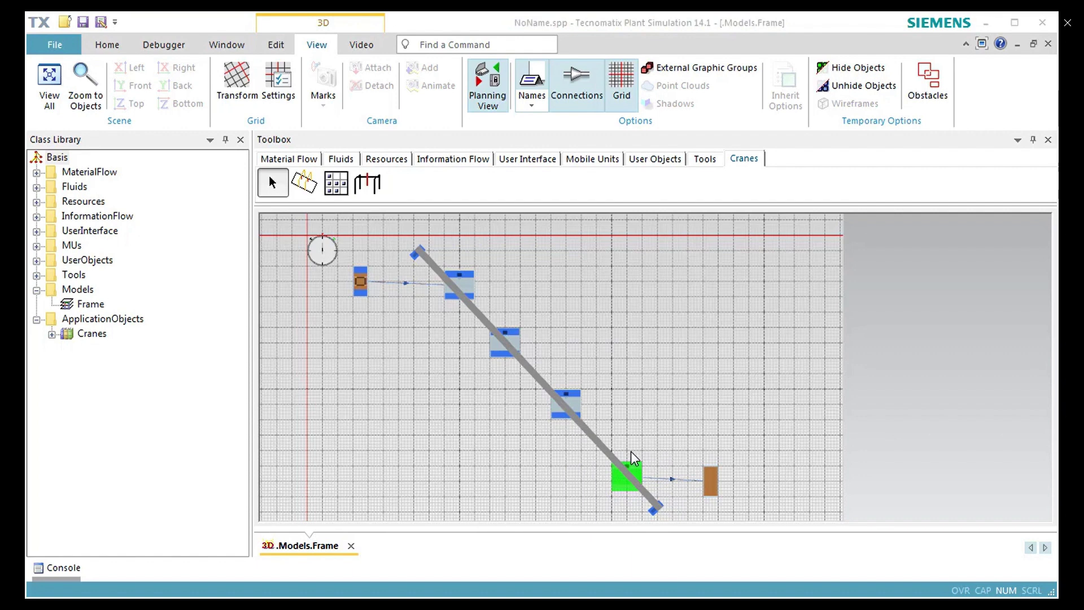
# Step: Enable the double gripper option for the gantry loader
pyautogui.doubleClick(607, 451)
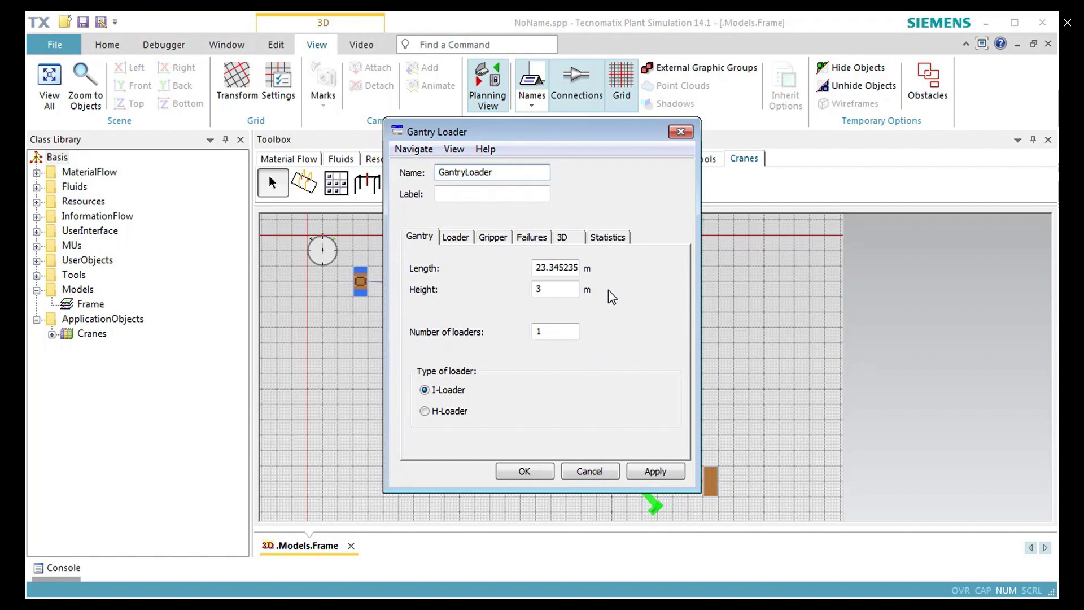
pyautogui.click(489, 239)
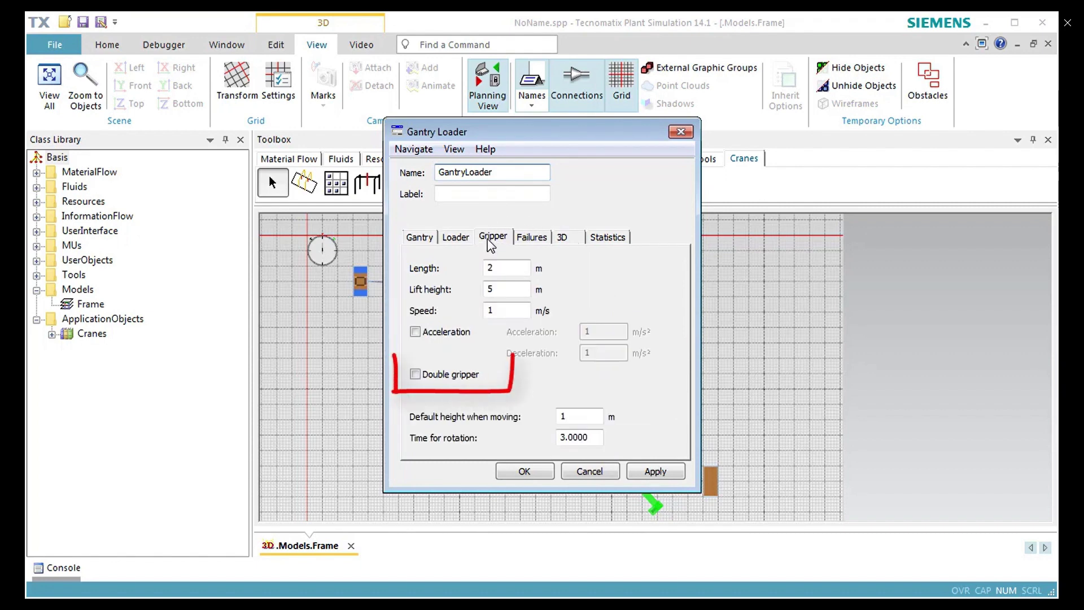
pyautogui.click(436, 374)
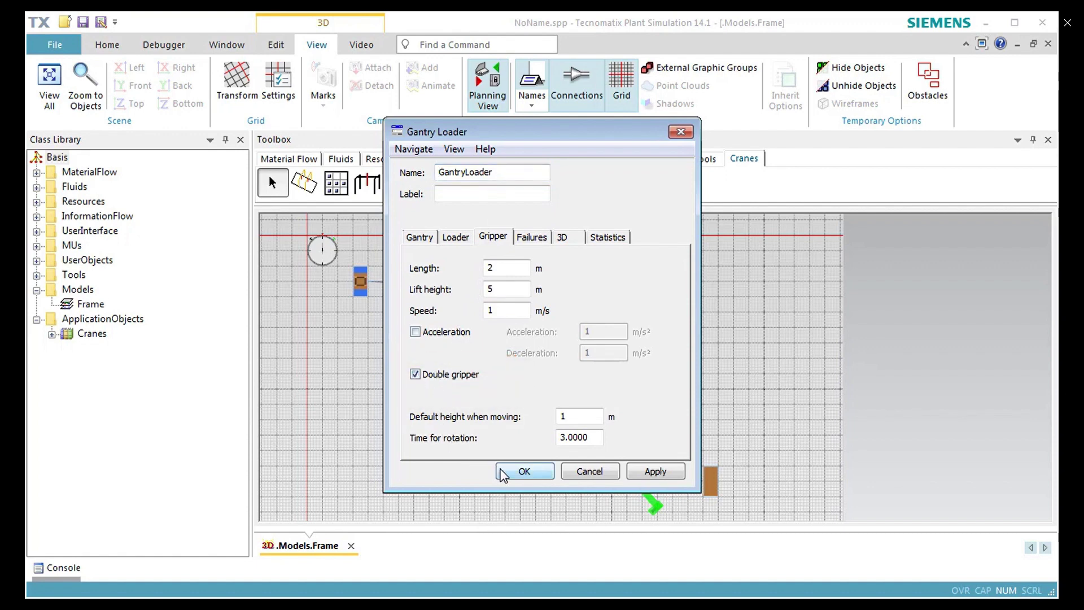
pyautogui.click(523, 472)
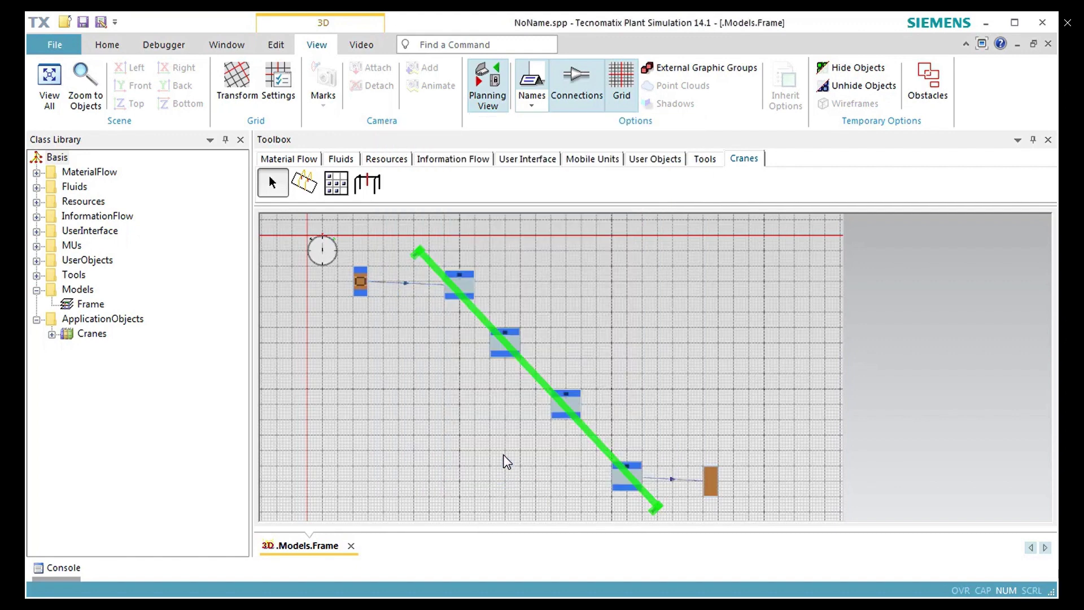
# Step: Turn off the planning view and insert a Method on the floor in front of the first two stations
pyautogui.click(480, 110)
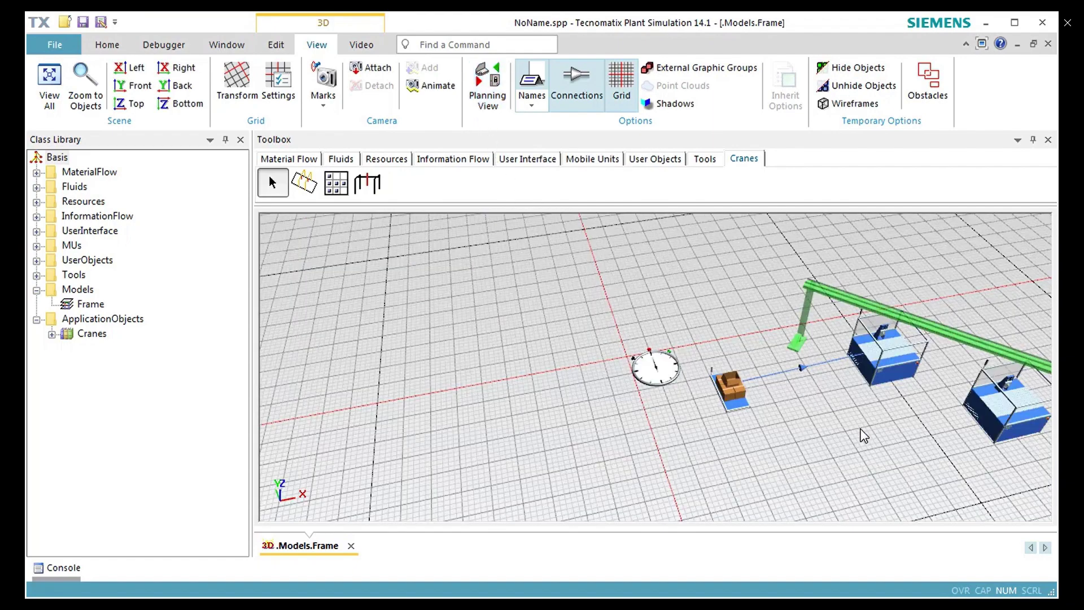
pyautogui.moveTo(859, 436); pyautogui.dragTo(515, 405)
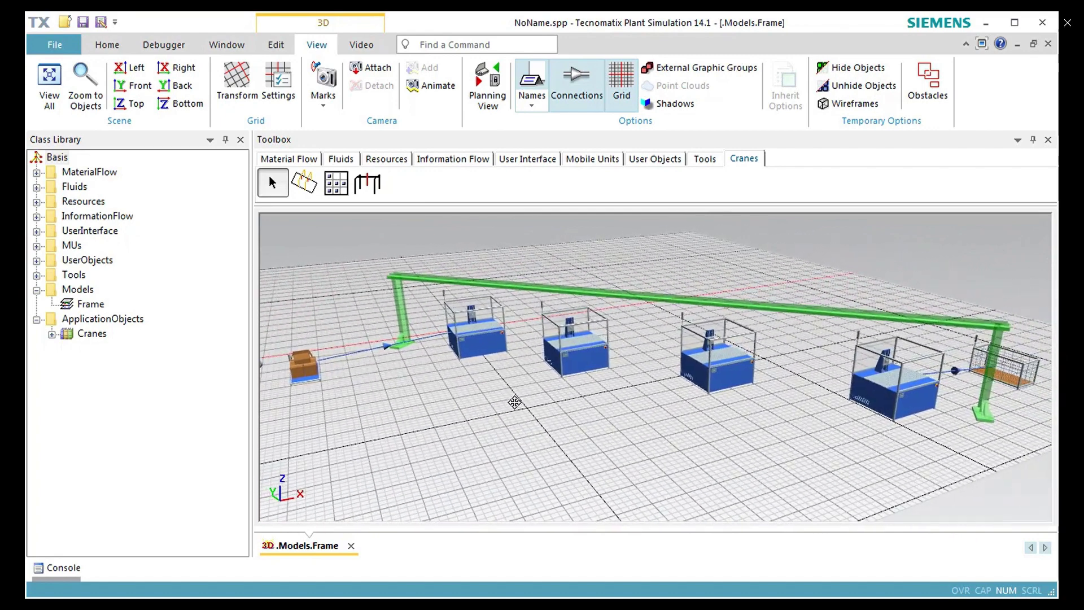
pyautogui.click(474, 164)
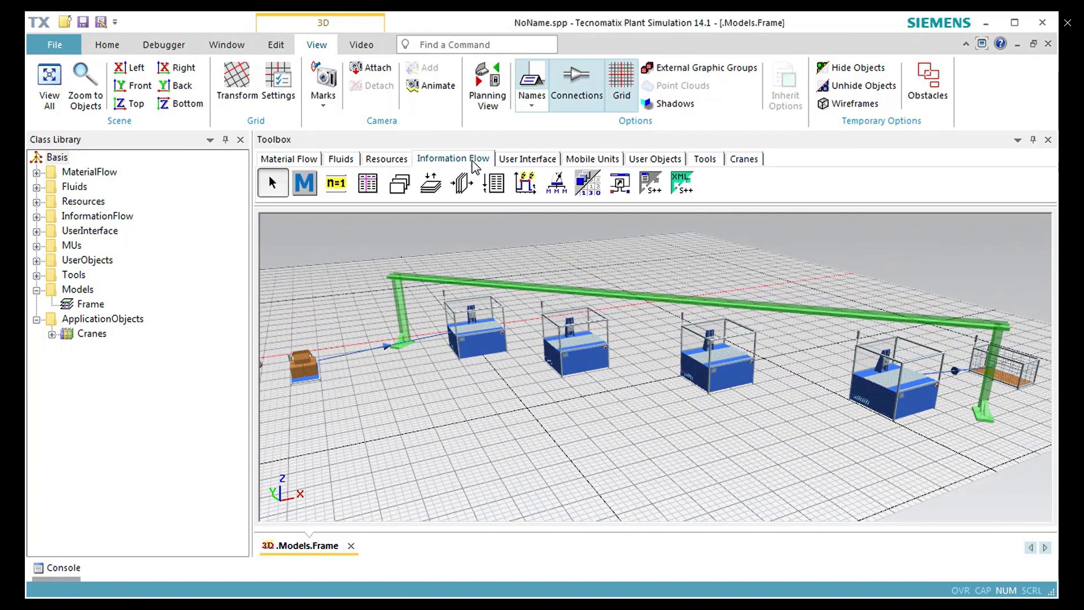
pyautogui.click(308, 183)
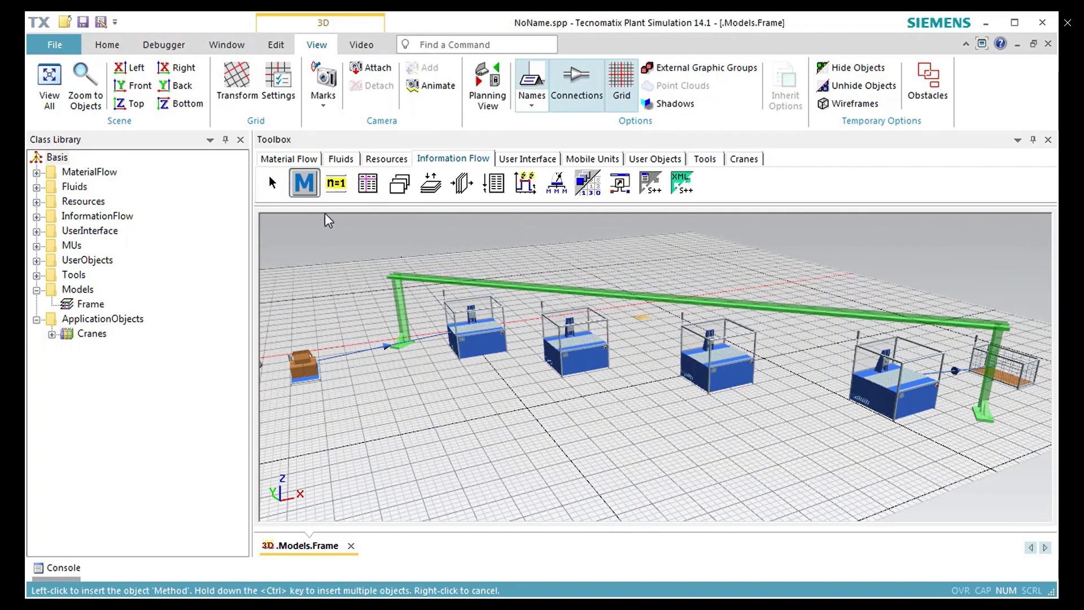
pyautogui.click(467, 384)
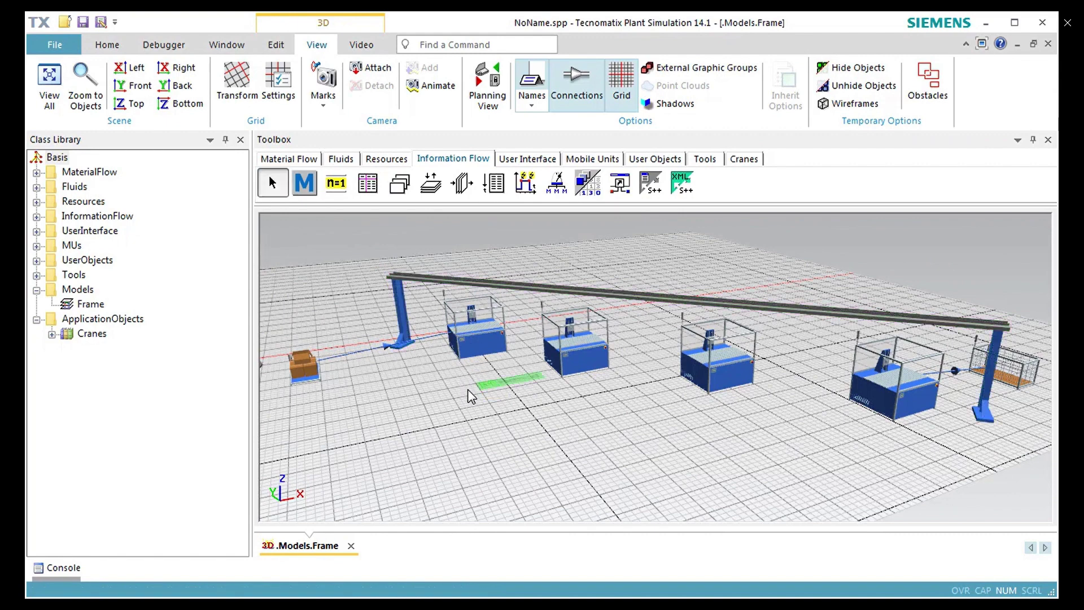
# Step: Rename the inserted Method to onExit
pyautogui.press('F2')
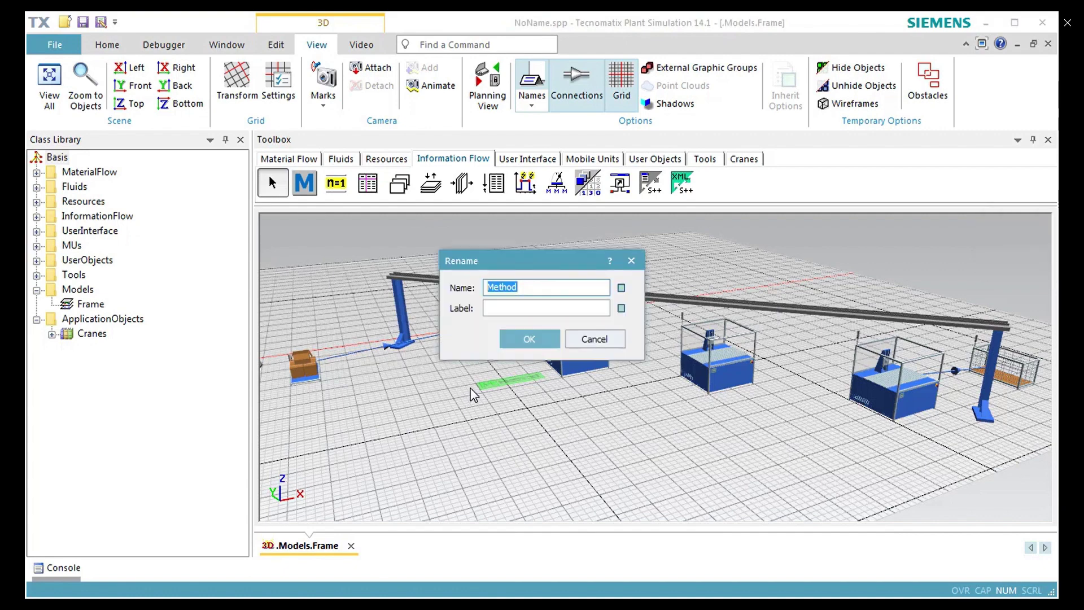
pyautogui.write('onExit')
pyautogui.press('Return')
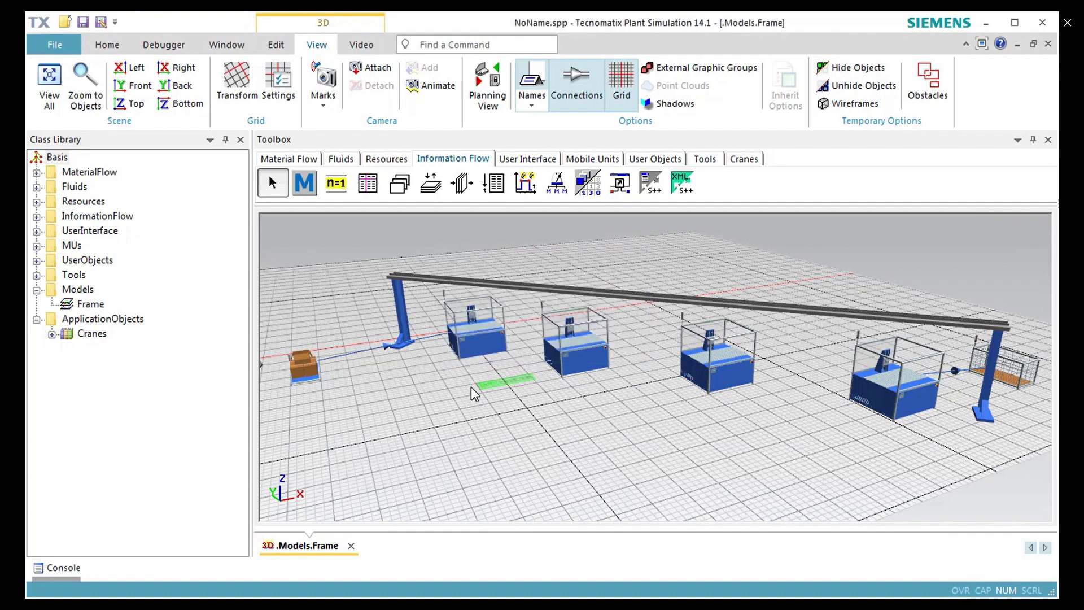
# Step: Assign the onExit method as the first station's exit control and clear all default code from the method
pyautogui.moveTo(488, 388); pyautogui.dragTo(481, 336)
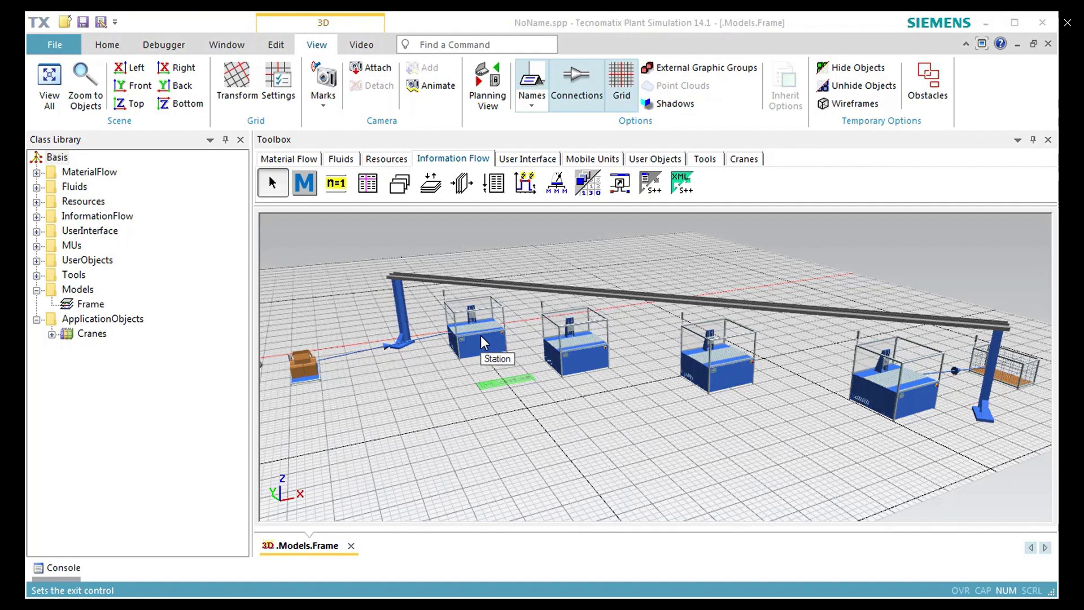
pyautogui.doubleClick(499, 386)
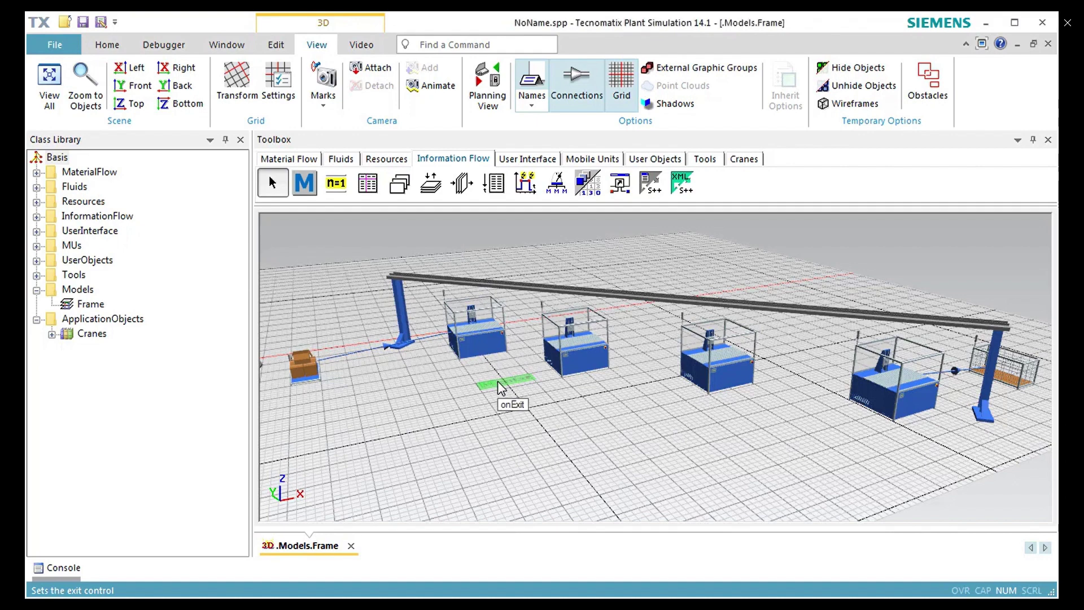
pyautogui.hotkey('ctrl', 'a')
pyautogui.press('Delete')
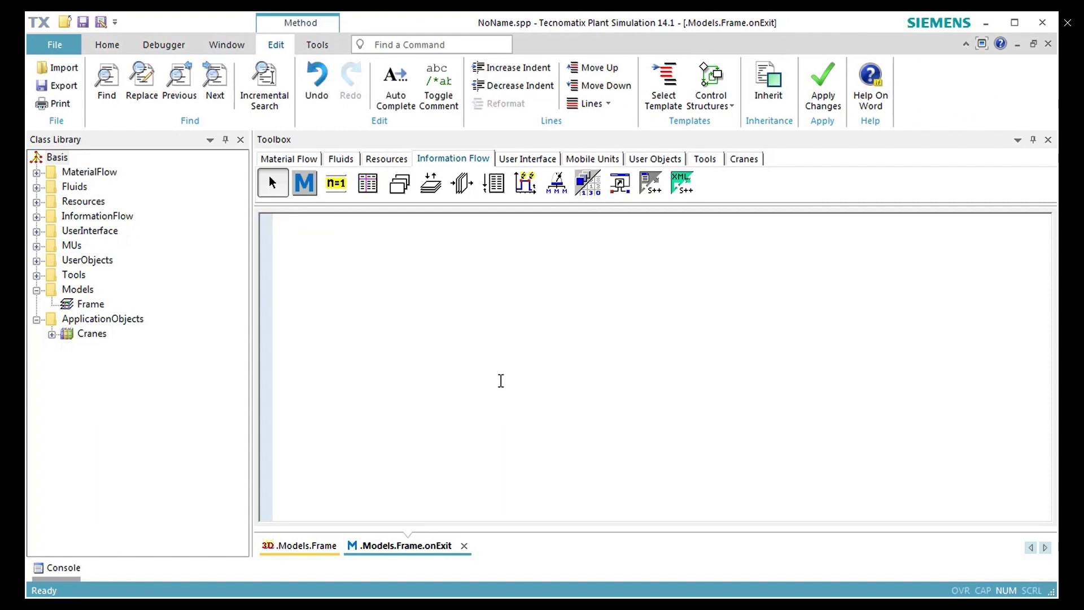
# Step: Declare the object variables Gantry as GantryLoader and Loader as Gantry.Loader1, and the integer variable step with value 1
pyautogui.write('var Gantry : object := GantryLoader')
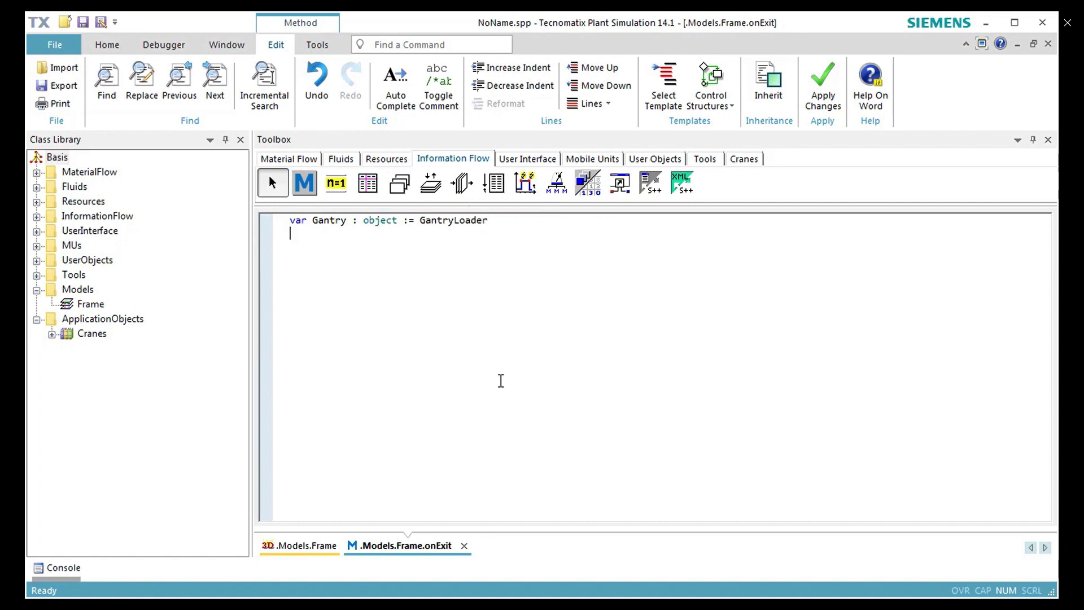
pyautogui.press('Return')
pyautogui.write('var Loader : object := Gantry.Loader1 ')
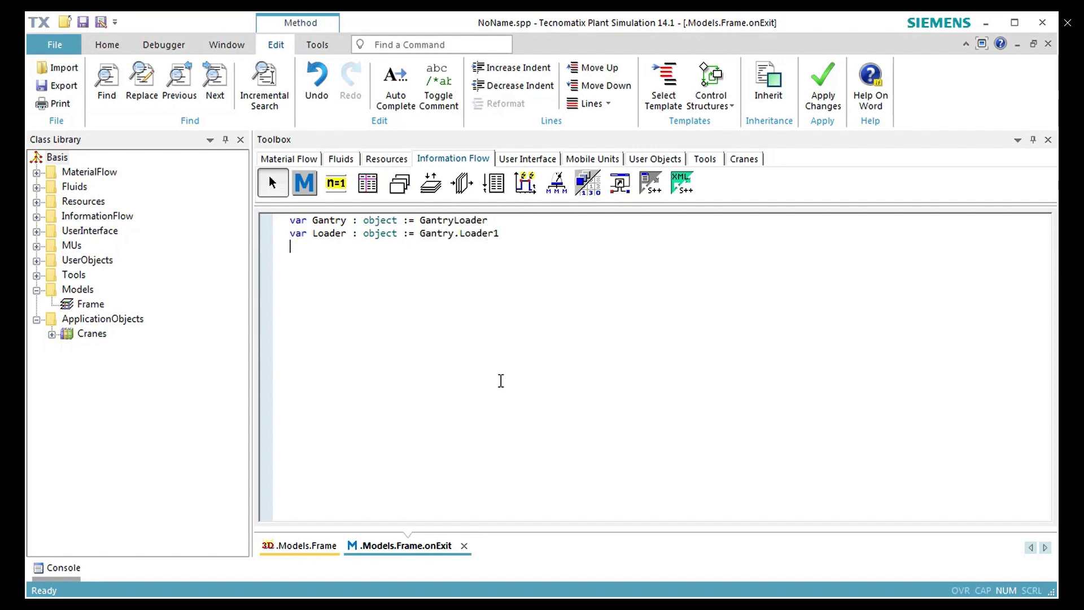
pyautogui.write('var step : integer := 1 ')
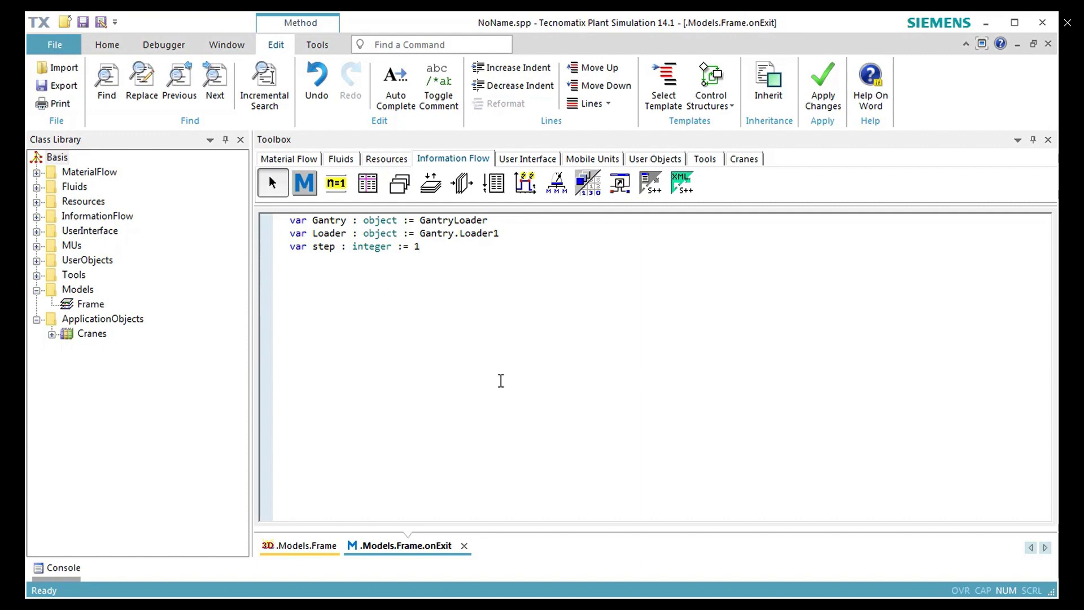
# Step: Add waituntil Loader.state="idle" and begin a Repeat loop containing a switch on step
pyautogui.write('waituntil ')
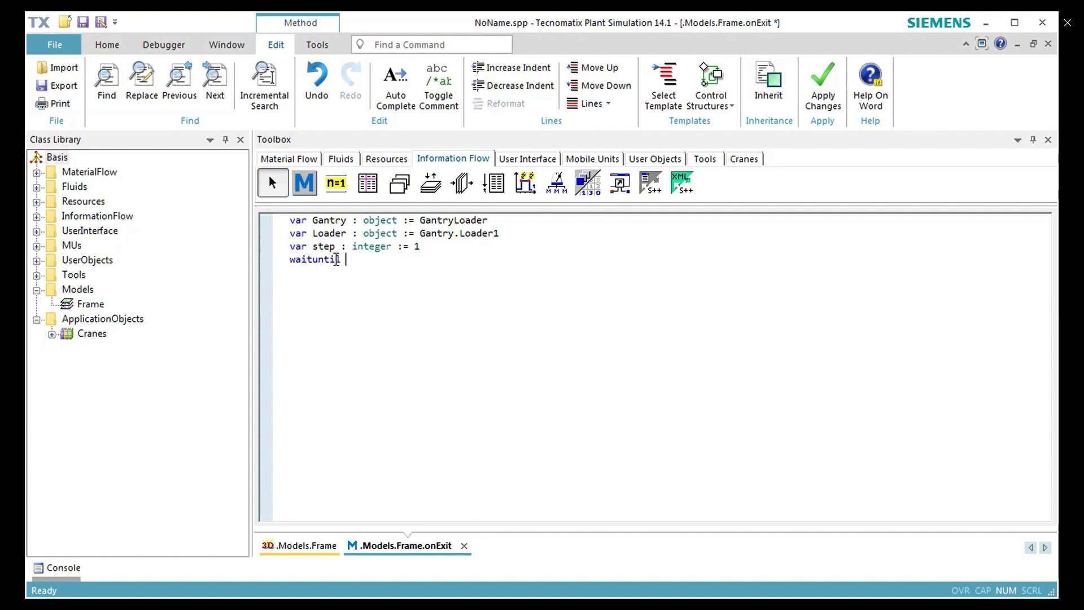
pyautogui.write('Loader.state="idle" ')
pyautogui.write('Repeat')
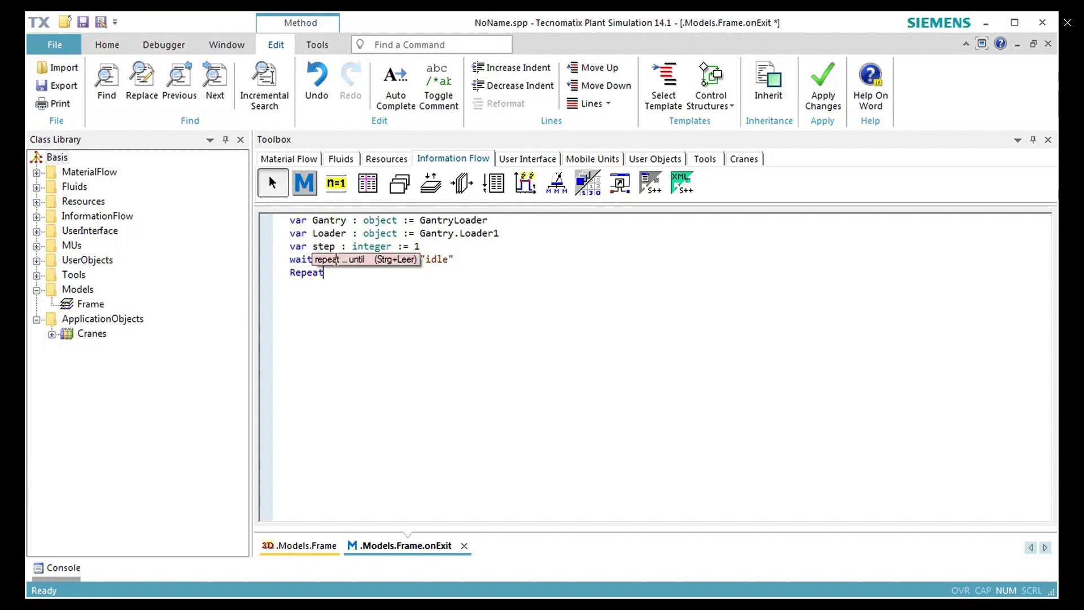
pyautogui.press('Return')
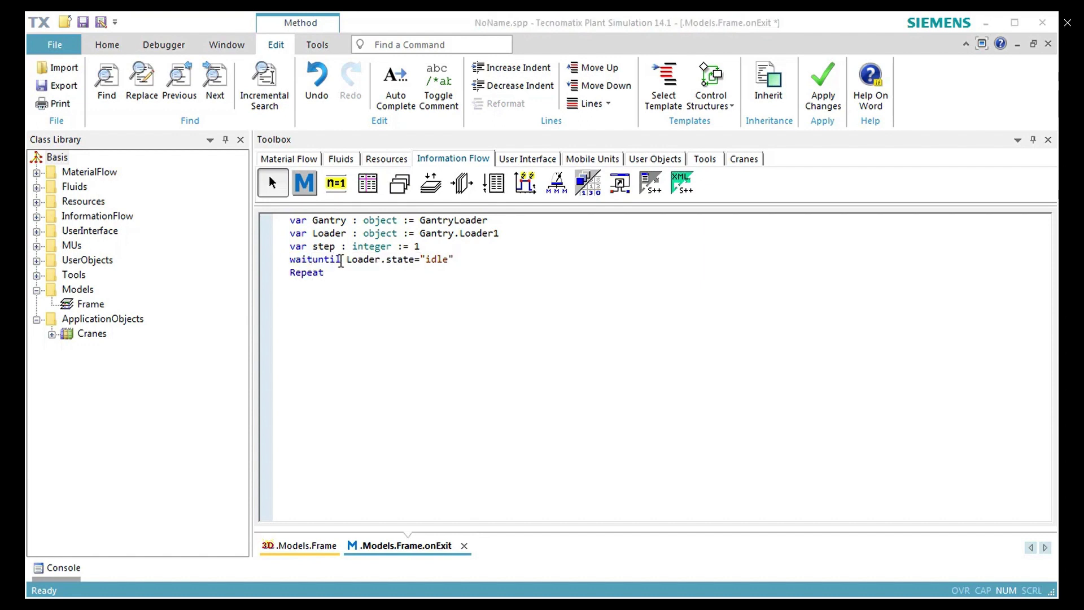
pyautogui.click(343, 289)
pyautogui.write('switch step')
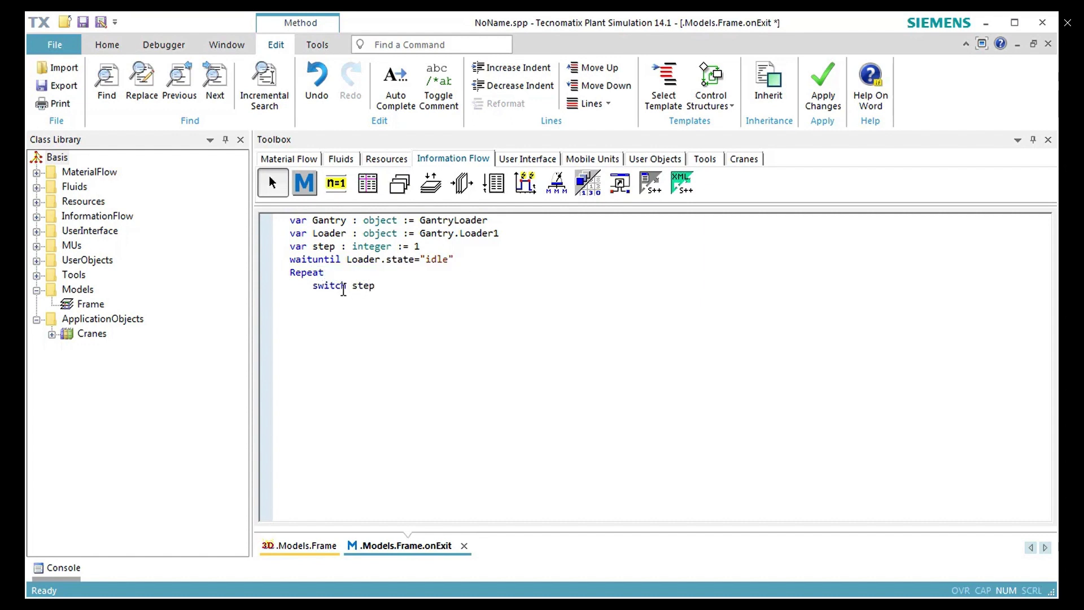
# Step: Write case 1 of the switch with the statement Loader.pickMuFrom(Station)
pyautogui.press('Return')
pyautogui.write('case 1')
pyautogui.press('Return')
pyautogui.write('Loader.pickMuFrom(')
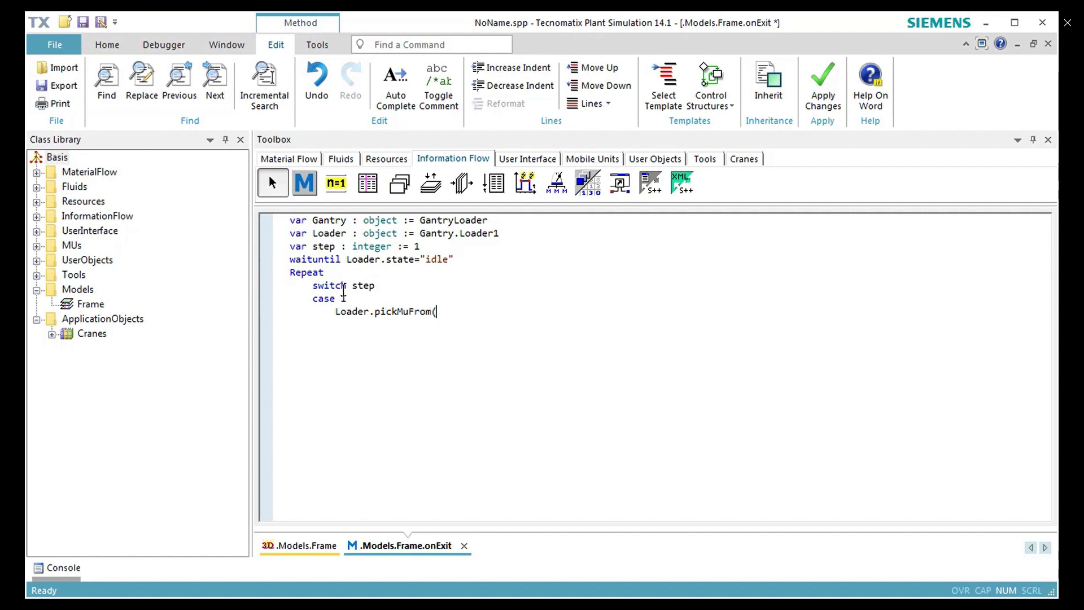
pyautogui.write('Station)      ')
# Step: Write case 2 so that step := 99 applies if not Station1.occupied, followed by loader.replaceMuAt(Station1)
pyautogui.write('case 2')
pyautogui.press('Return')
pyautogui.write('Loa')
pyautogui.press('BackSpace')
pyautogui.press('BackSpace')
pyautogui.press('BackSpace')
pyautogui.write('not')
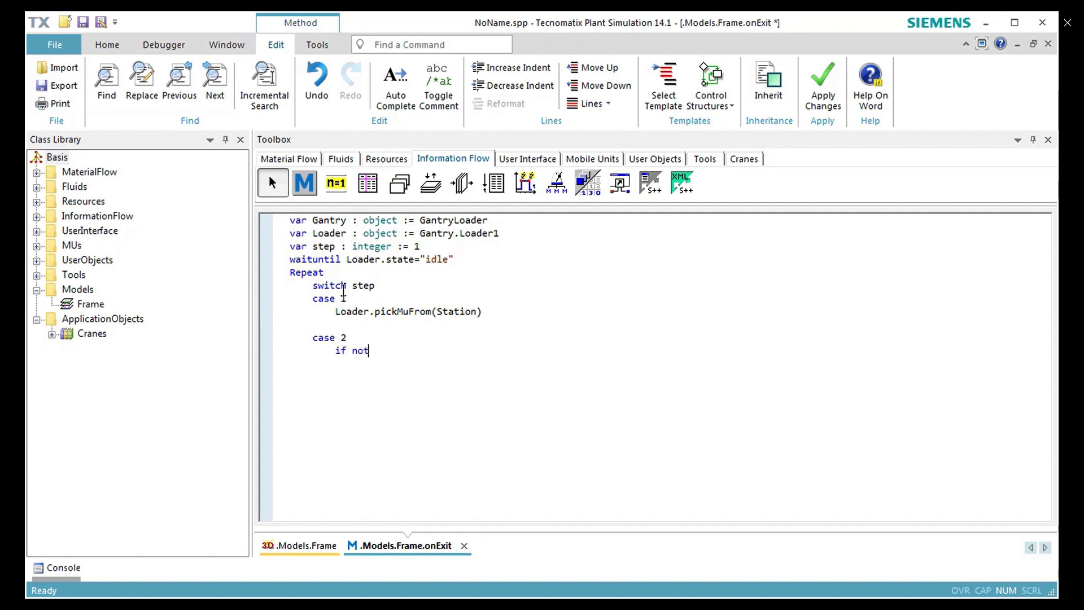
pyautogui.write(' Station1.occupied then     ')
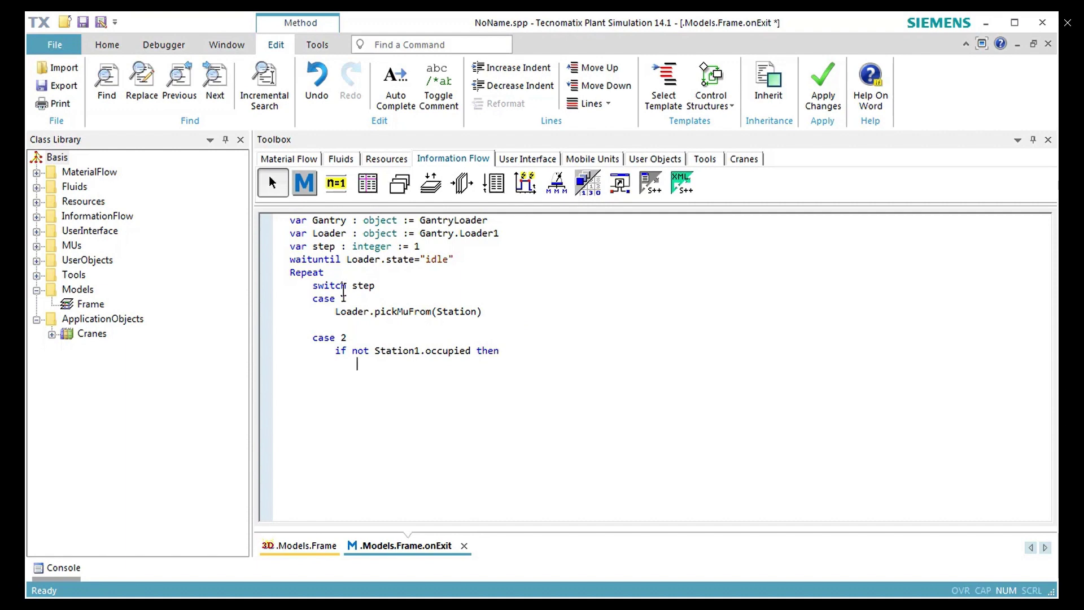
pyautogui.write('step := 99 ')
pyautogui.write('end')
pyautogui.press('Return')
pyautogui.press('Return')
pyautogui.write('loader.replace')
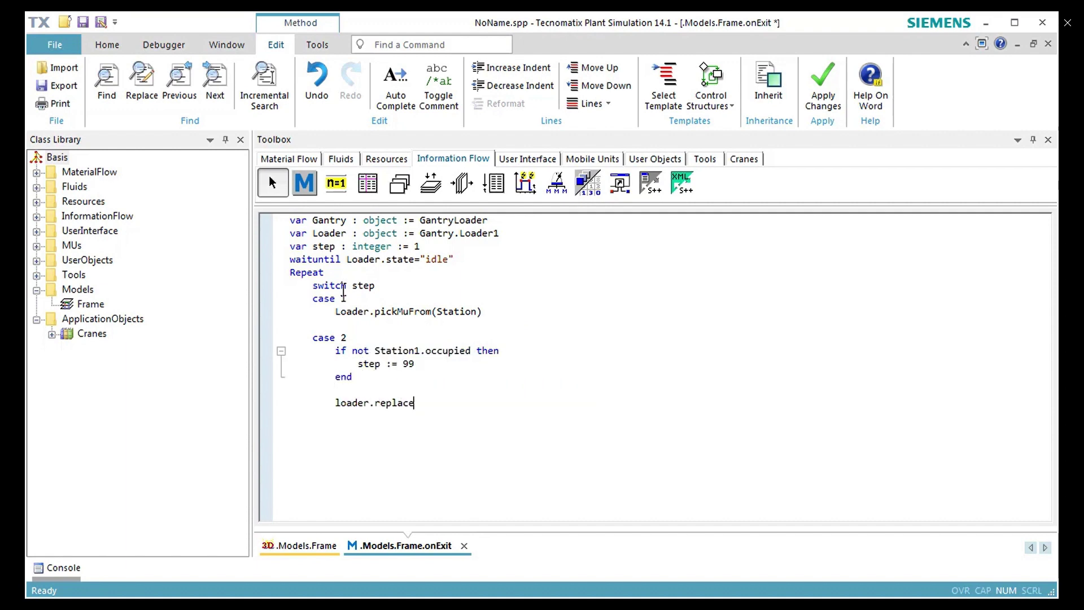
pyautogui.write('MuAt(Station1)      c')
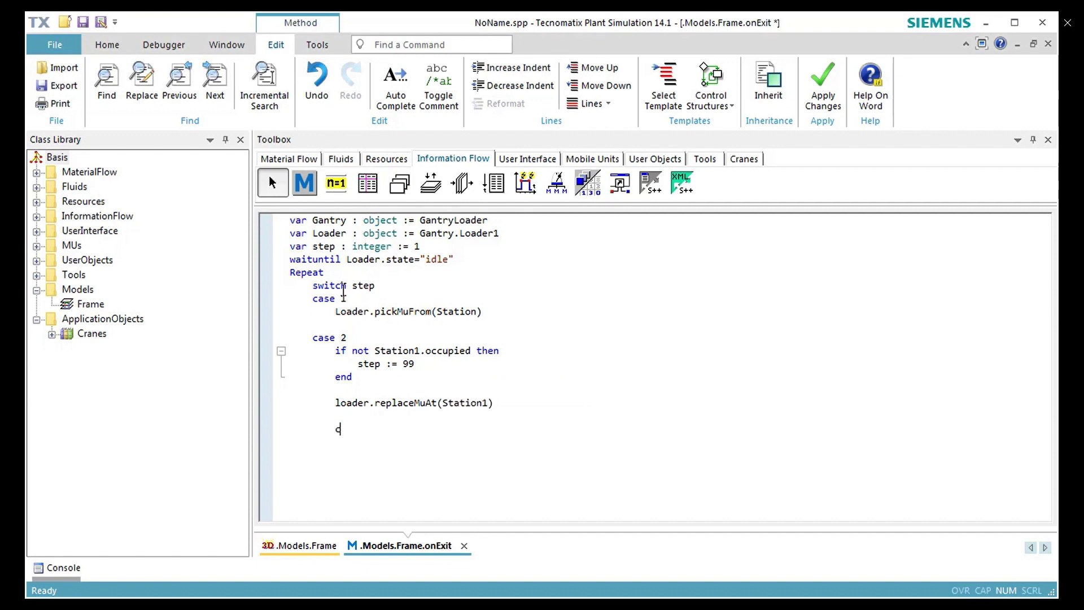
# Step: Write case 3 so that step := 99 applies if not Station2.occupied, followed by Loader.replaceMuAt(Station2)
pyautogui.write('ase 3')
pyautogui.press('Return')
pyautogui.write('if not Station2.occ')
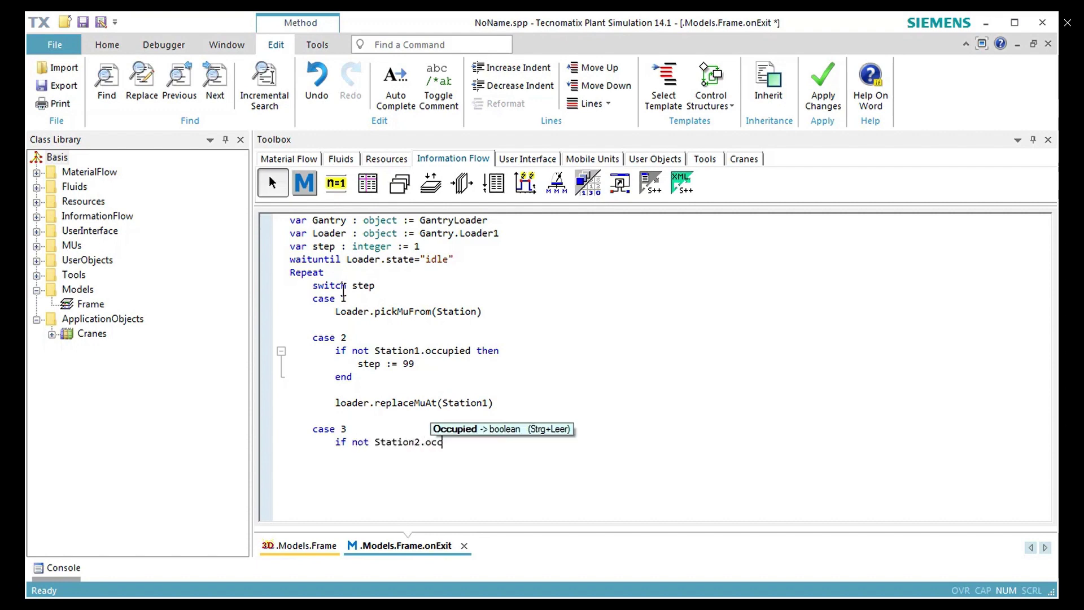
pyautogui.write('upied then     step ')
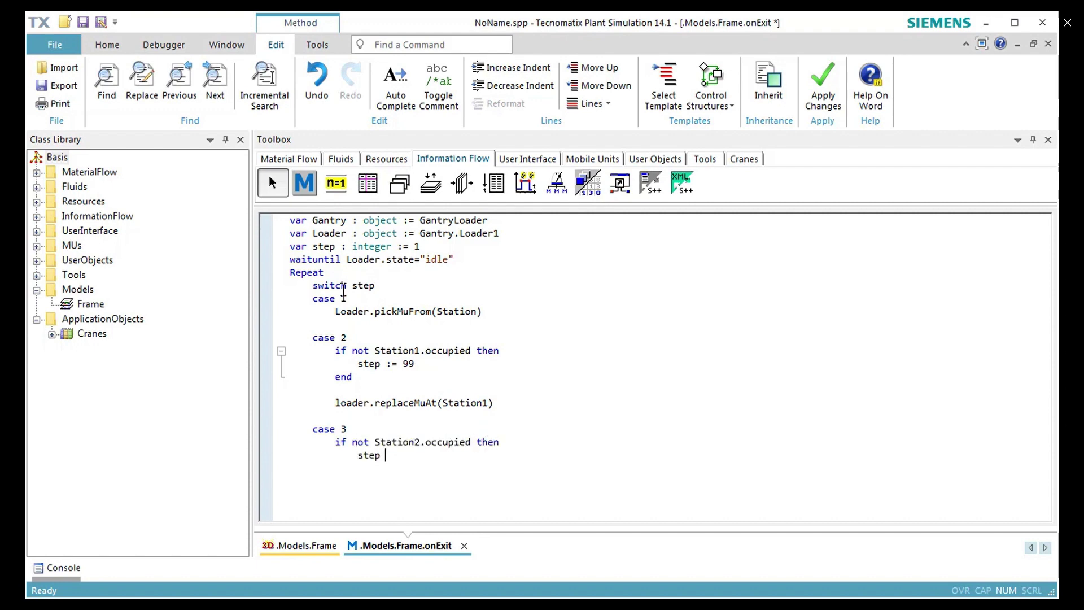
pyautogui.write(':= 99')
pyautogui.press('Return')
pyautogui.write('end')
pyautogui.press('Return')
pyautogui.write('Loader.repla')
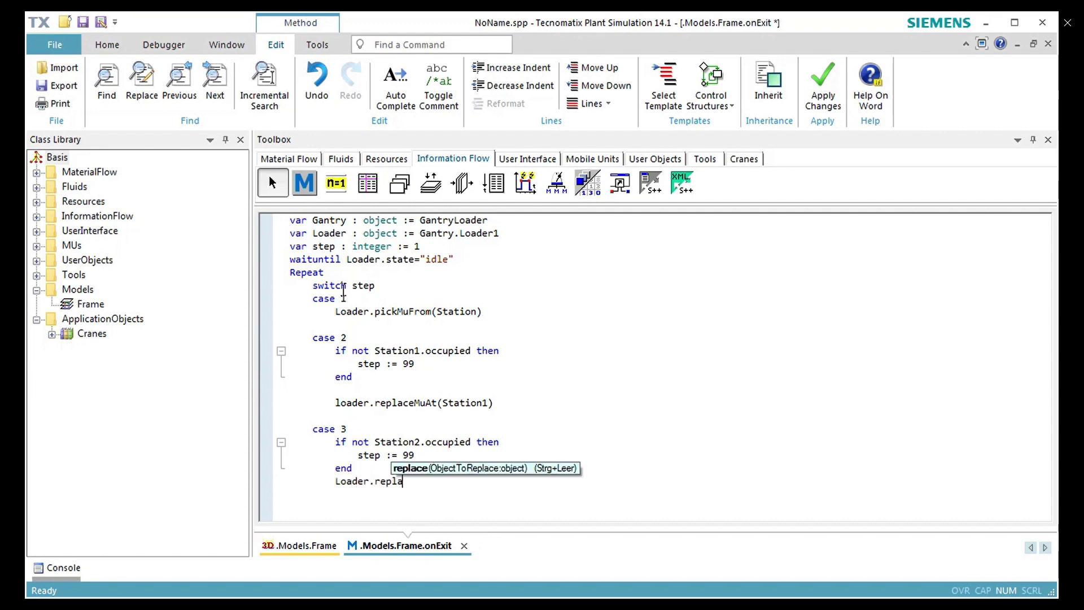
pyautogui.write('ceMuAt(Station2')
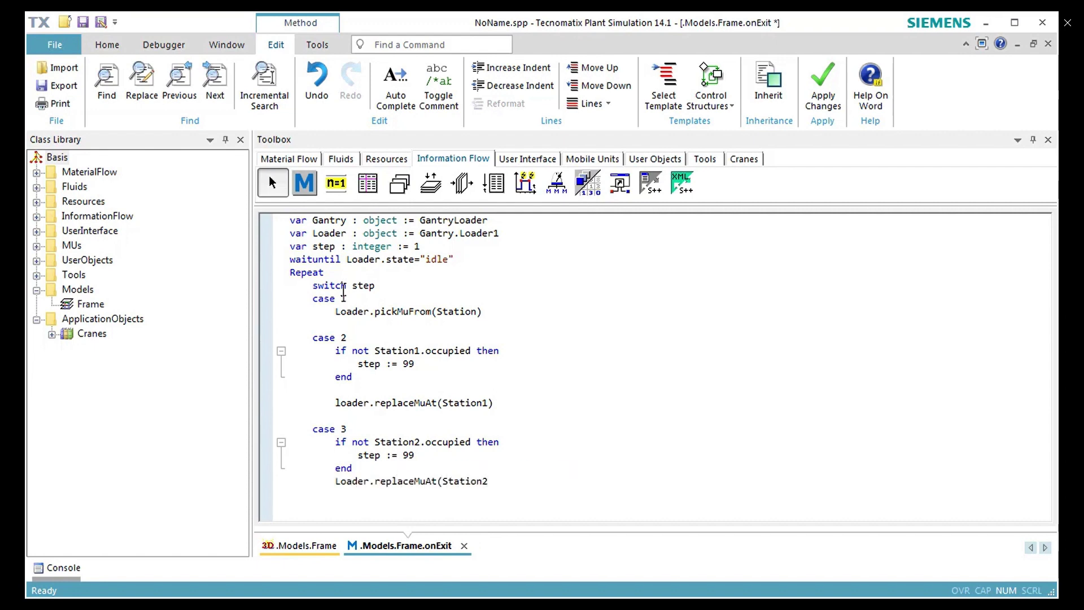
# Step: Write case 4 of the switch with the statement Loader.placeMuAt(Station3)
pyautogui.write(')          case 4')
pyautogui.write('Loader.placeMuAt')
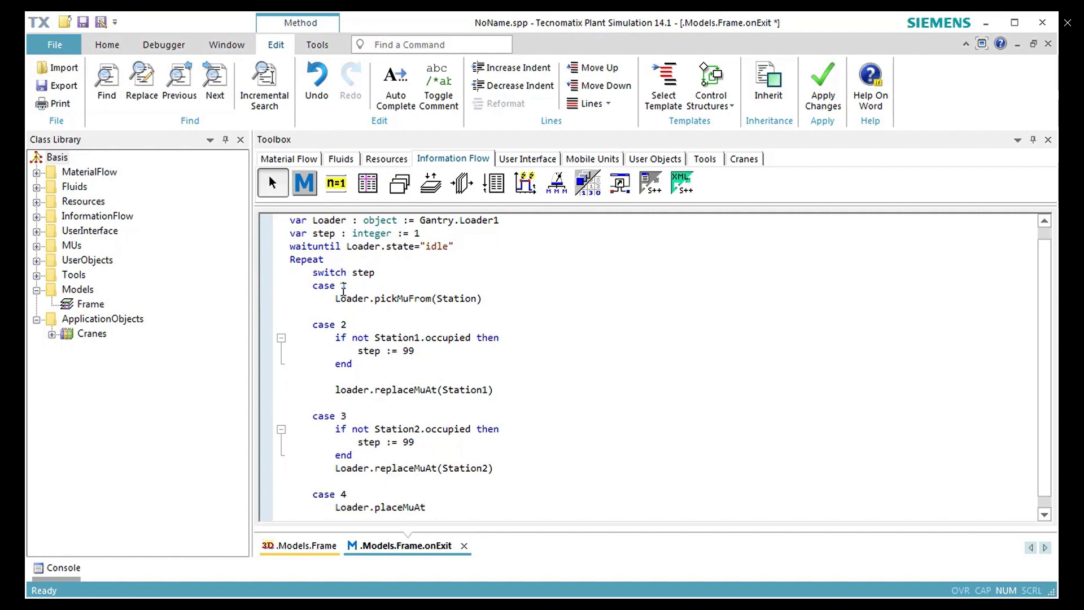
pyautogui.write('(Station3)')
pyautogui.press('Return')
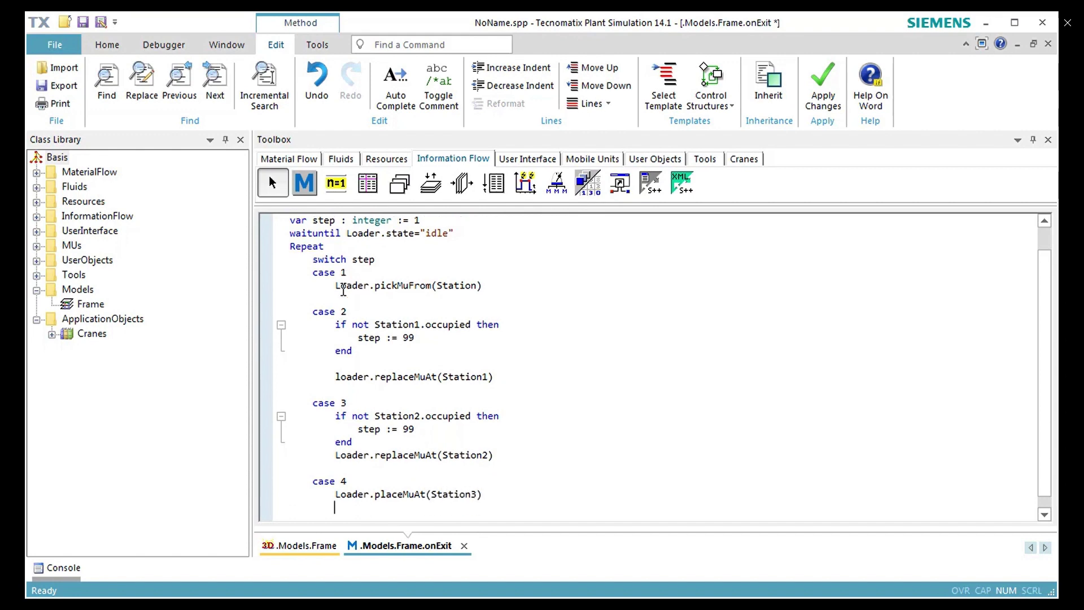
# Step: Add an else branch with Loader.endsequence and exitLoop, and close the switch with end
pyautogui.press('Return')
pyautogui.write('else')
pyautogui.press('Return')
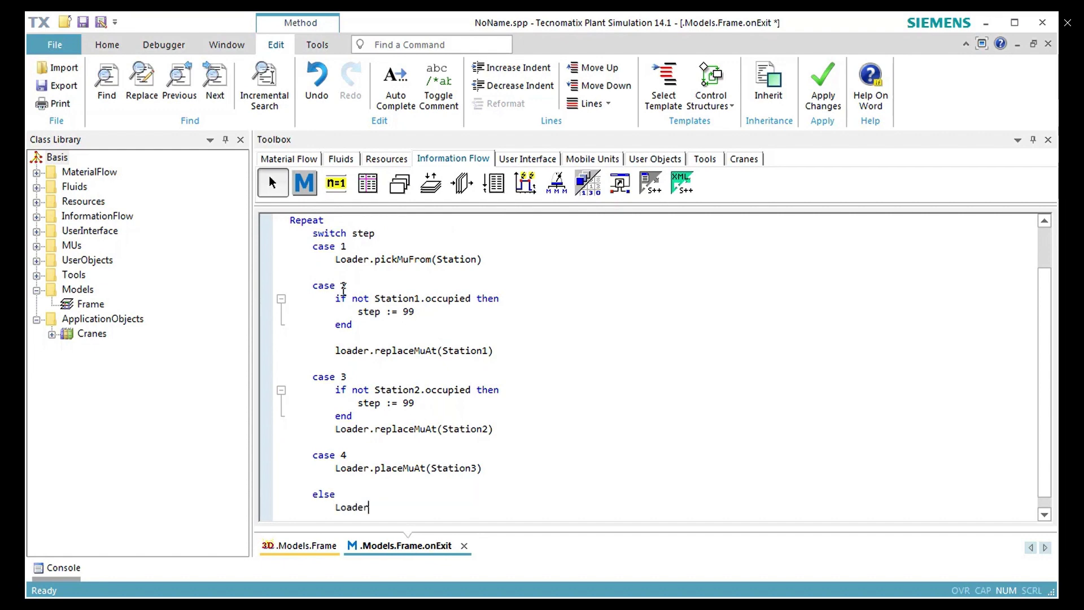
pyautogui.write('Loader.endsequence')
pyautogui.press('Return')
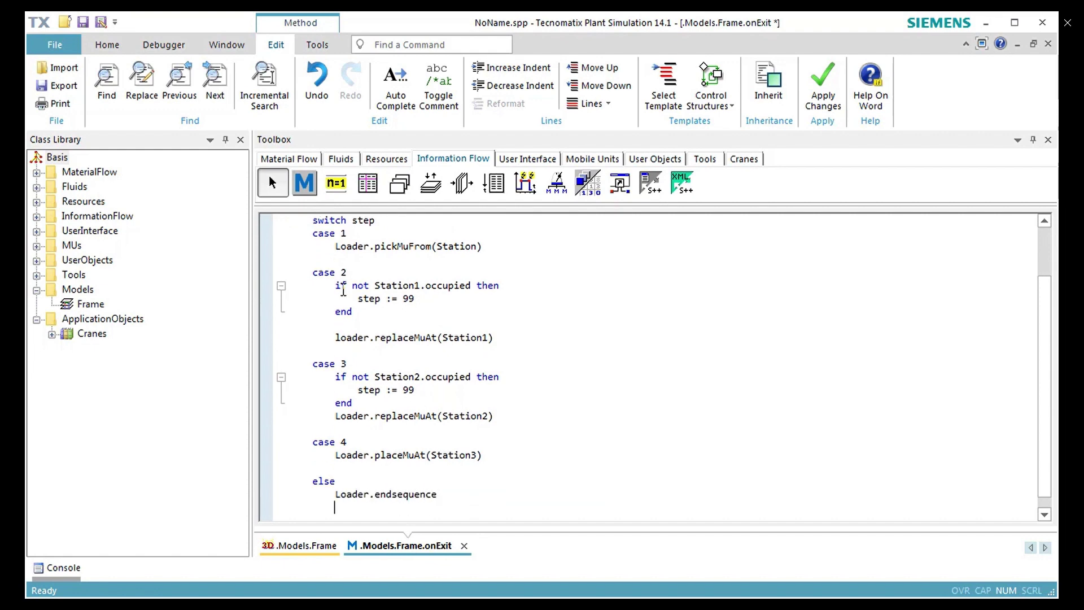
pyautogui.write('exitLoop')
pyautogui.press('Return')
pyautogui.write('end')
pyautogui.press('Return')
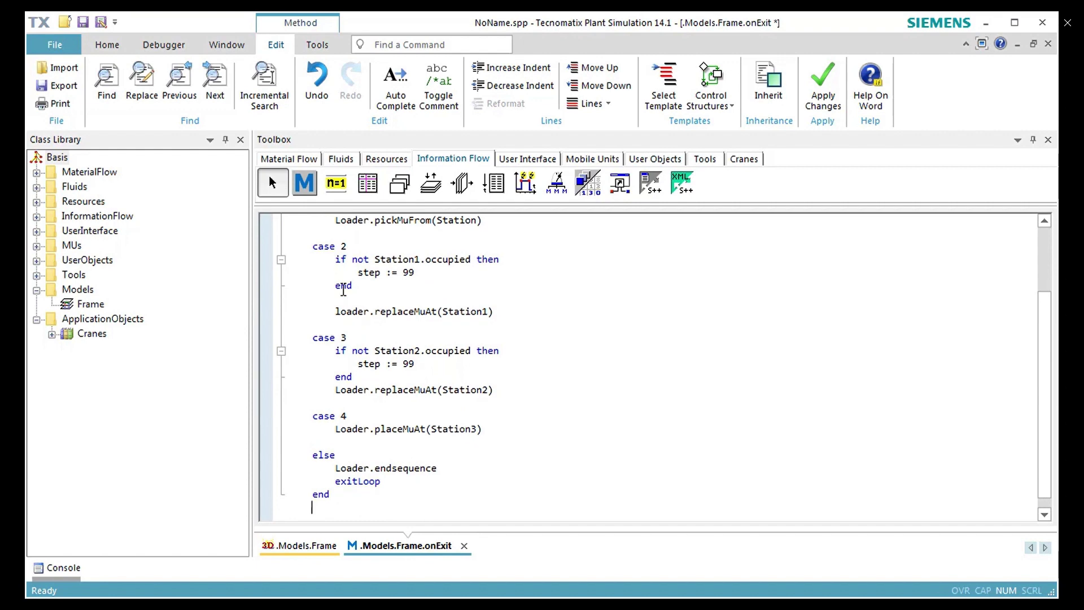
# Step: Finish the loop with waituntil Loader.state="idle" or Loader.state="waiting", step += 1 and until false
pyautogui.write('waituntil Loader.')
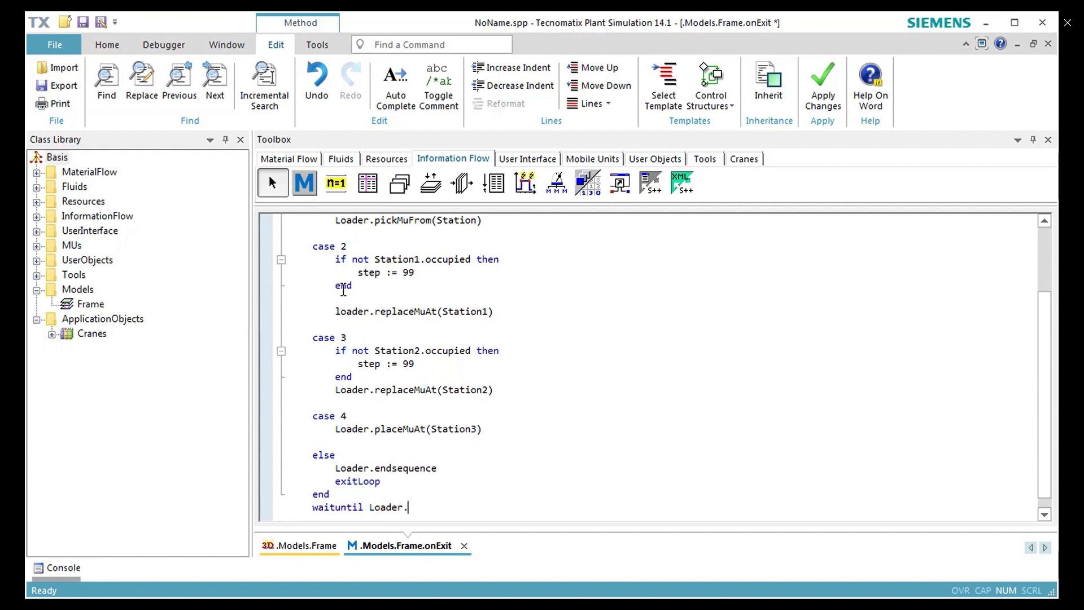
pyautogui.write('state="idle" or Loader.stat')
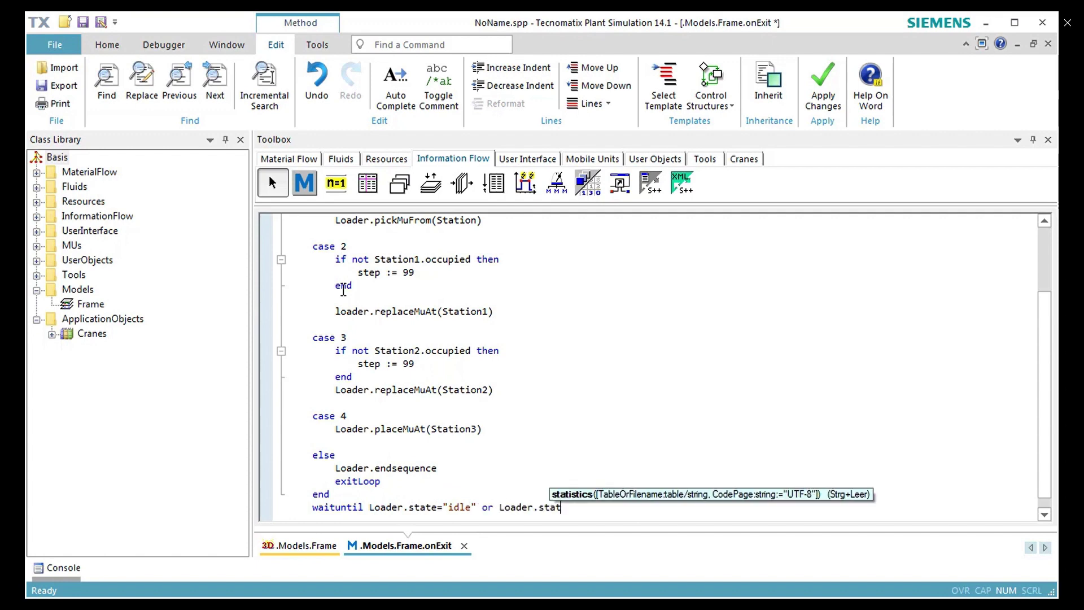
pyautogui.write('e="waiting"')
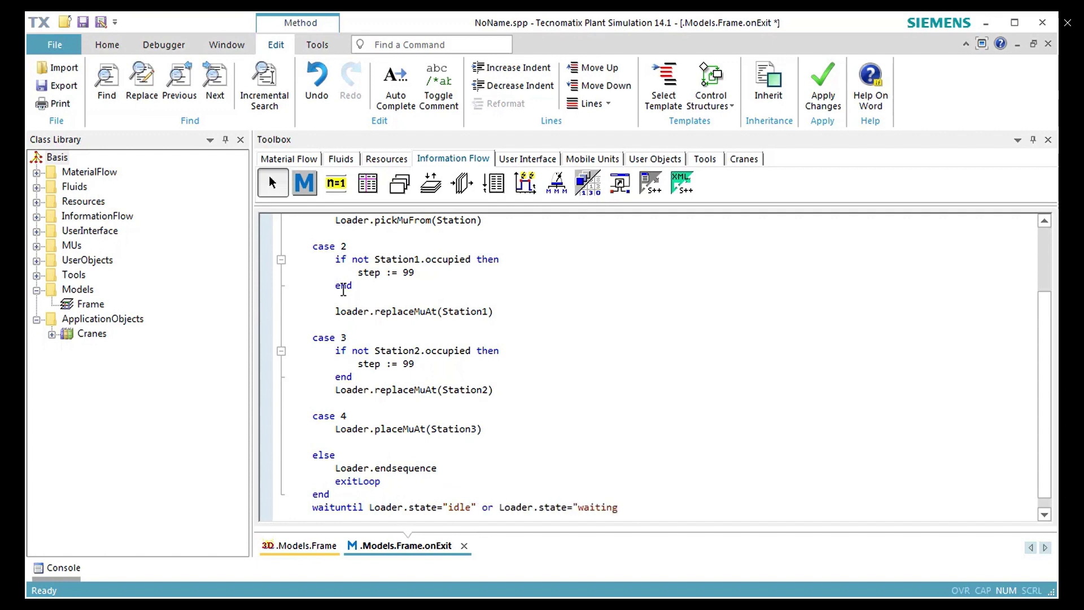
pyautogui.press('Return')
pyautogui.press('Return')
pyautogui.write('step')
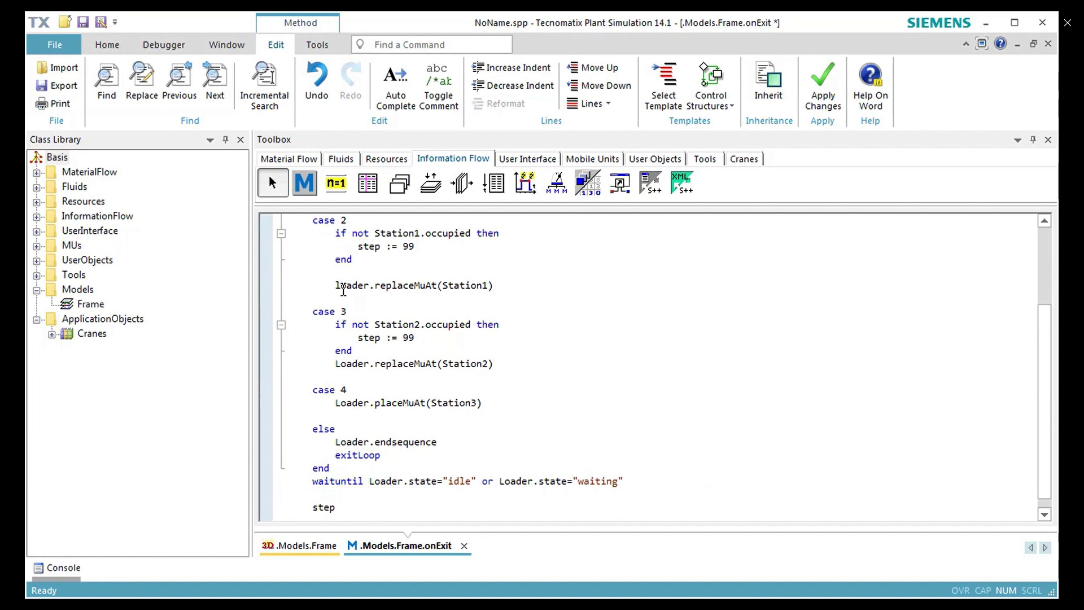
pyautogui.write(' += 1')
pyautogui.press('Return')
pyautogui.write('until false')
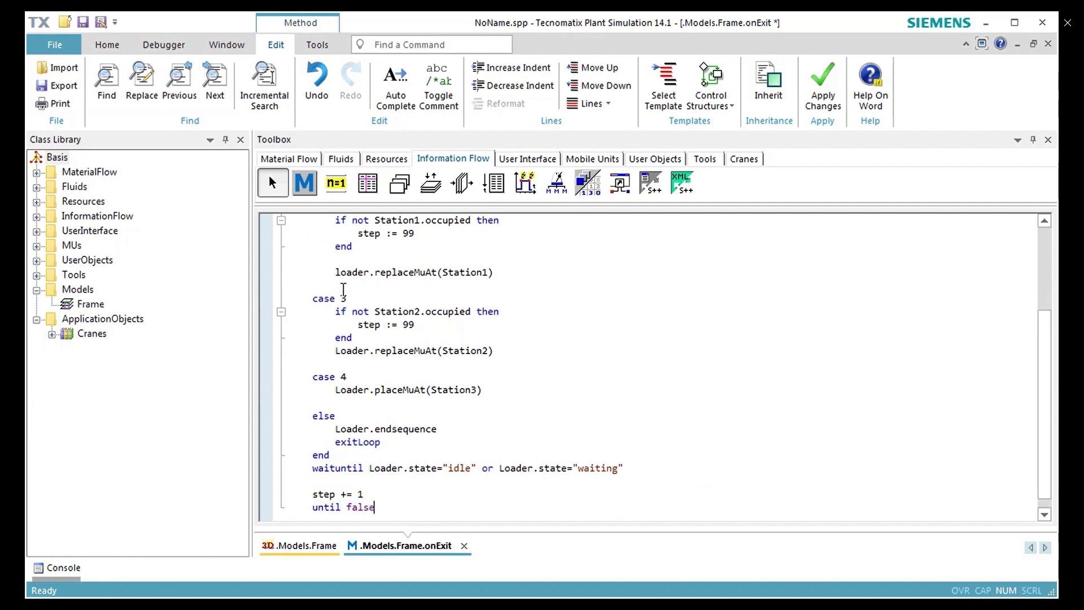
pyautogui.press('Return')
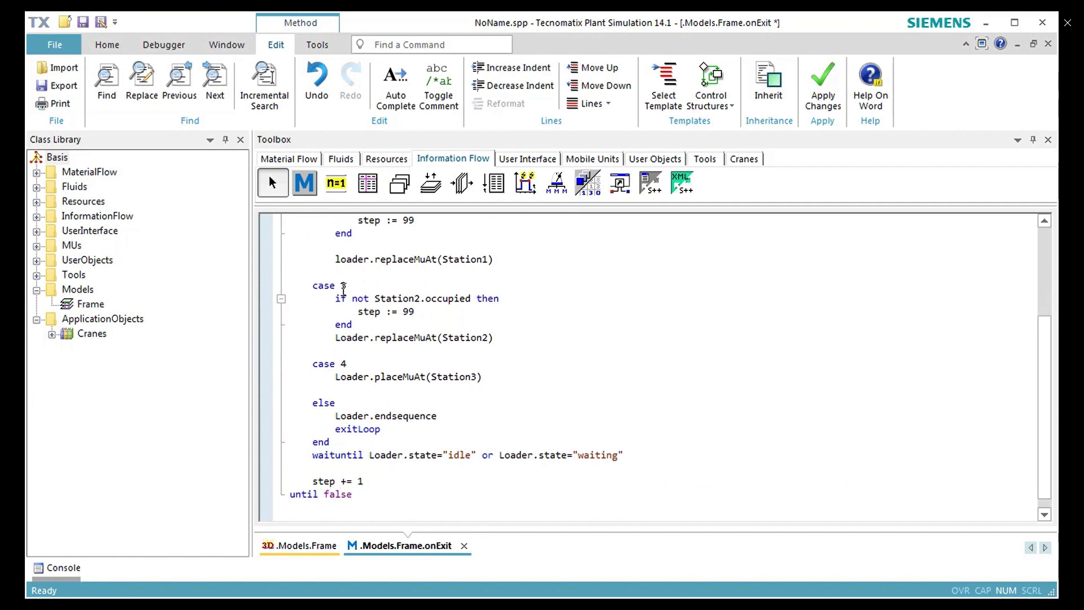
# Step: Apply the changes to the onExit method and close its editor to return to the 3D model
pyautogui.press('F7')
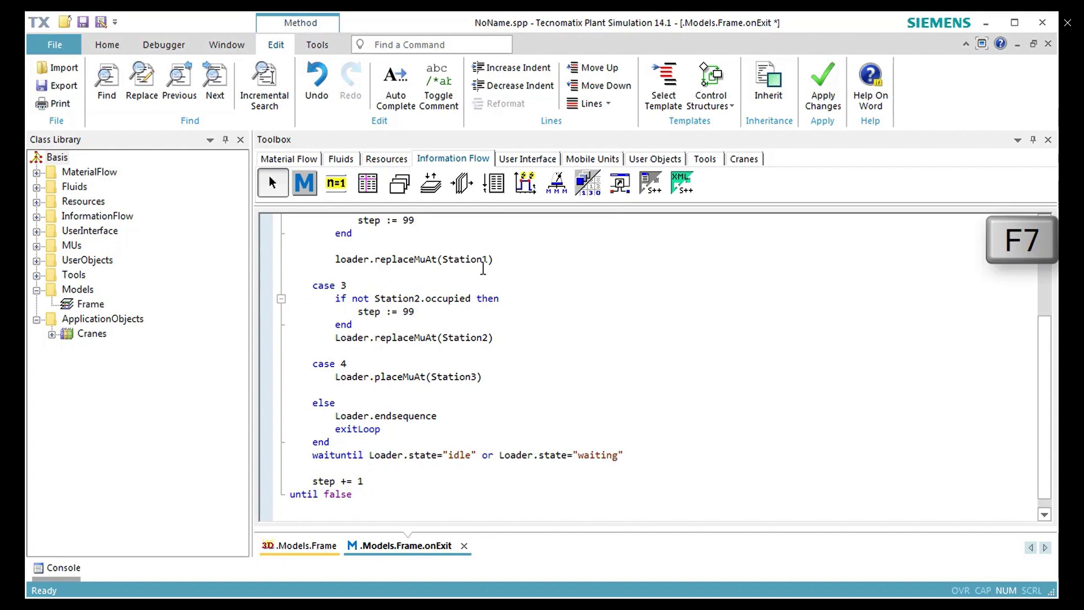
pyautogui.click(1048, 43)
pyautogui.click(830, 259)
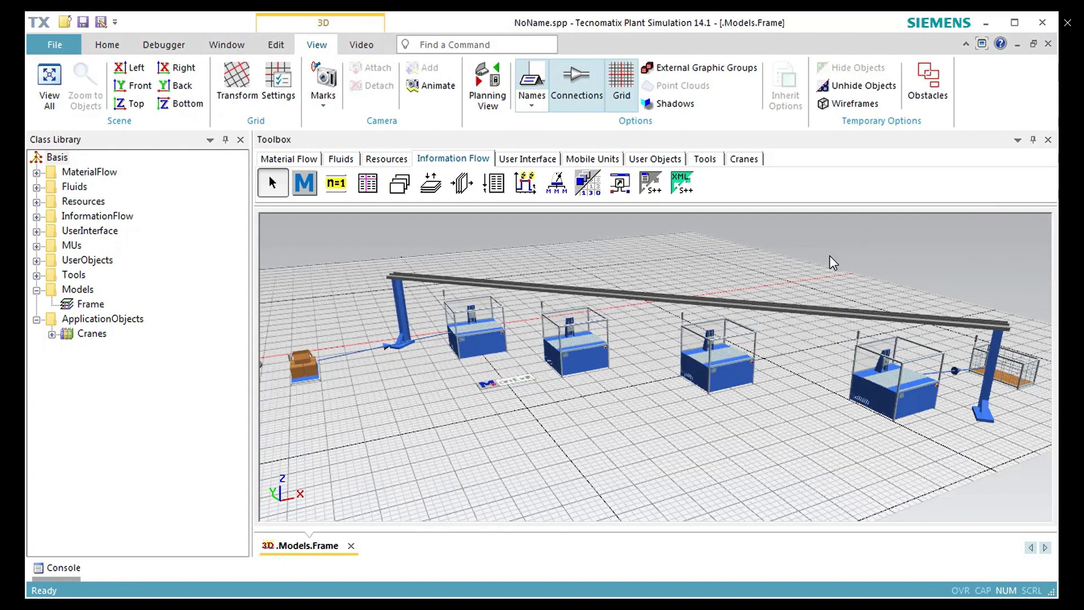
# Step: Reset the simulation and start it to run the gantry loader
pyautogui.rightClick(829, 255)
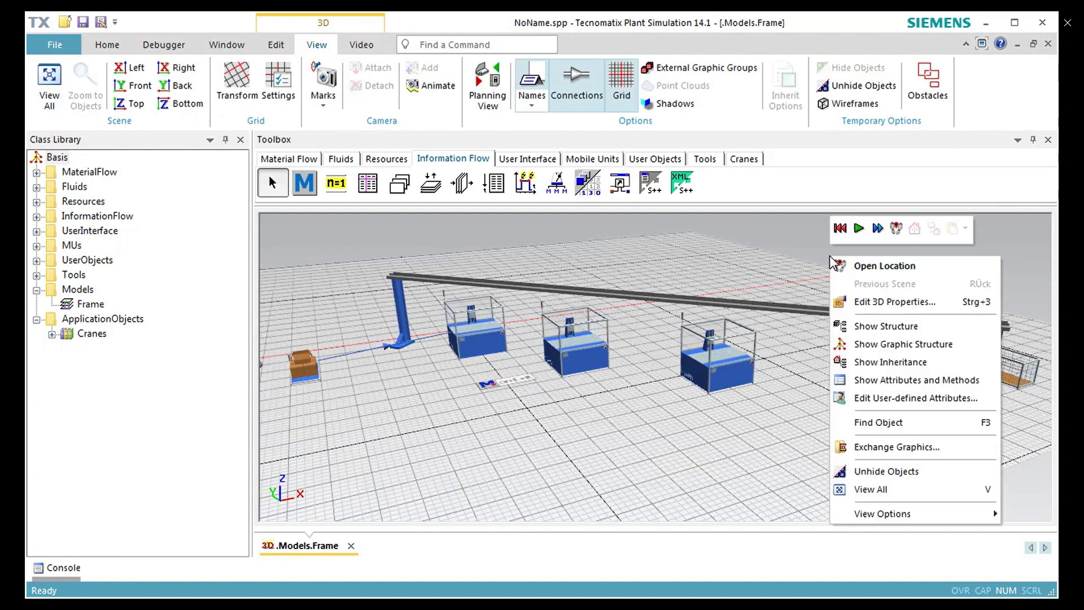
pyautogui.click(840, 228)
pyautogui.click(859, 229)
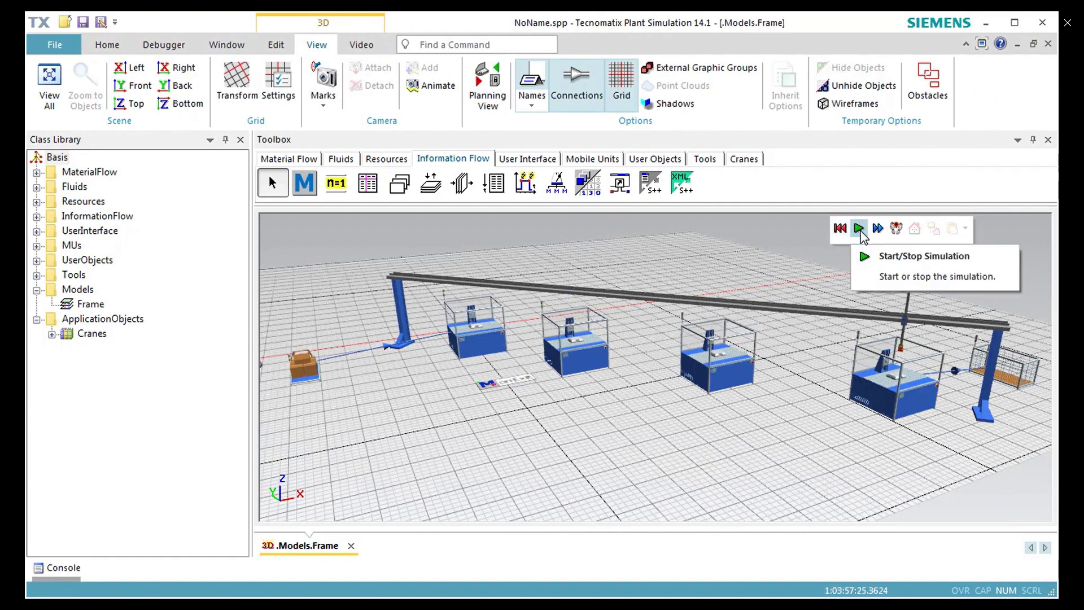